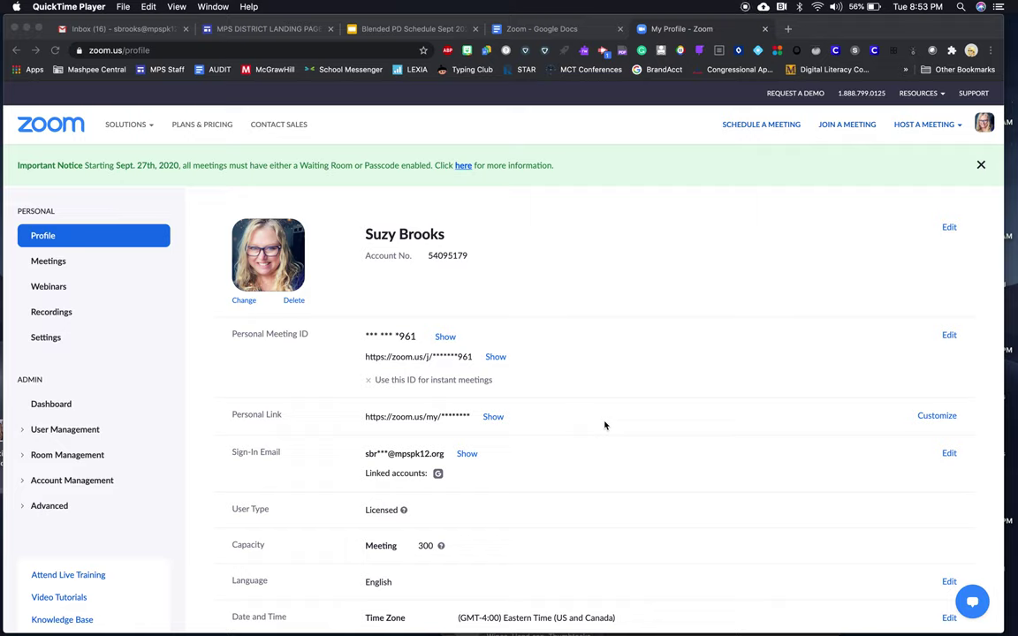
Open the account's meeting settings and look over the Security and Schedule Meeting sections.
{"action": "left_click", "coordinate": [50, 338]}
{"action": "left_click", "coordinate": [50, 337]}
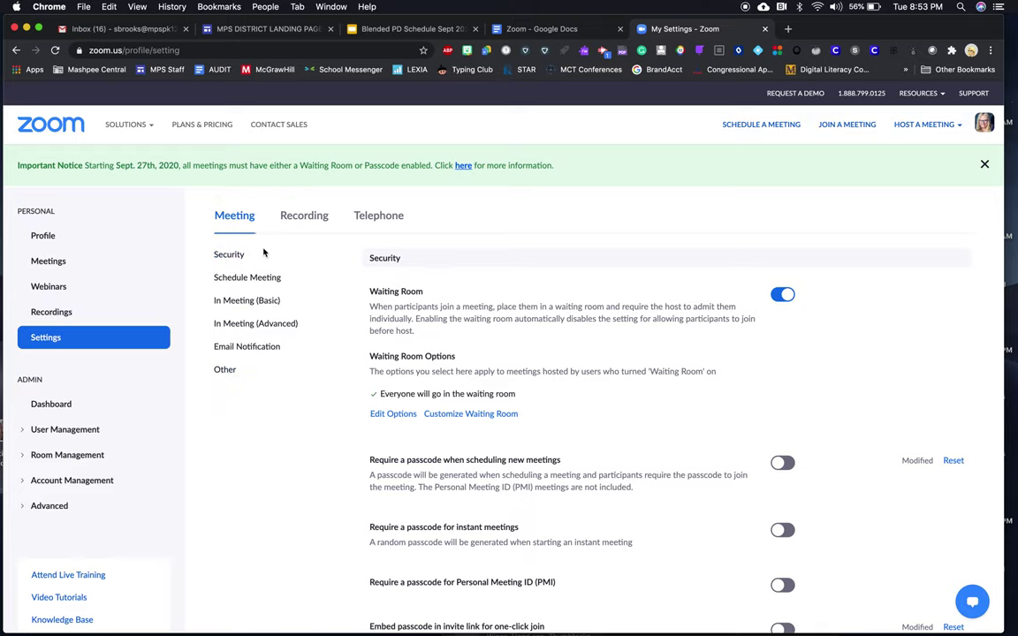
{"action": "scroll", "coordinate": [434, 335], "scroll_direction": "down", "scroll_amount": 10}
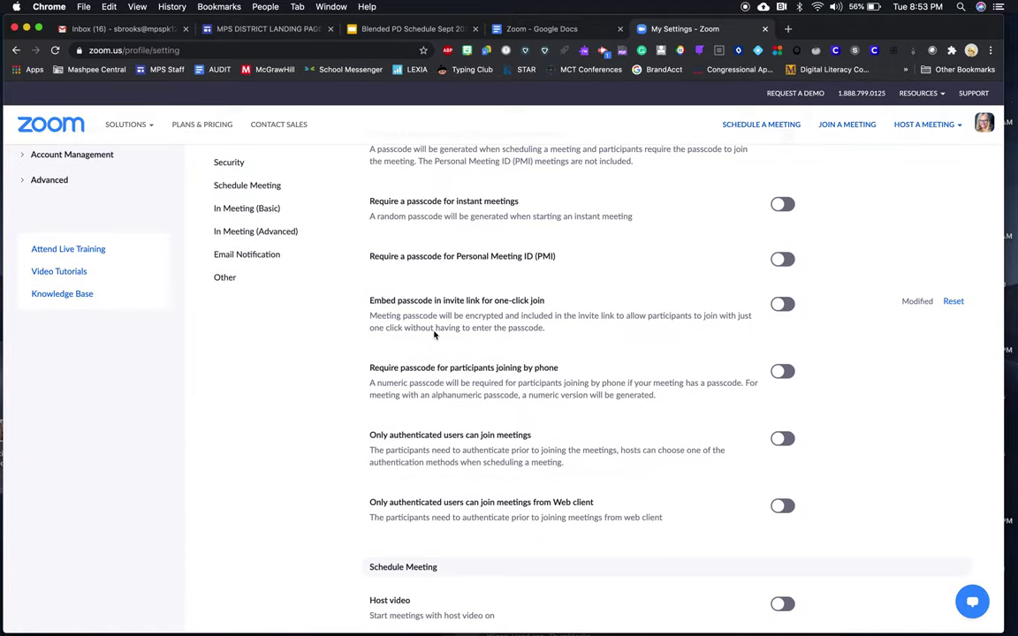
{"action": "scroll", "coordinate": [434, 335], "scroll_direction": "down", "scroll_amount": 3}
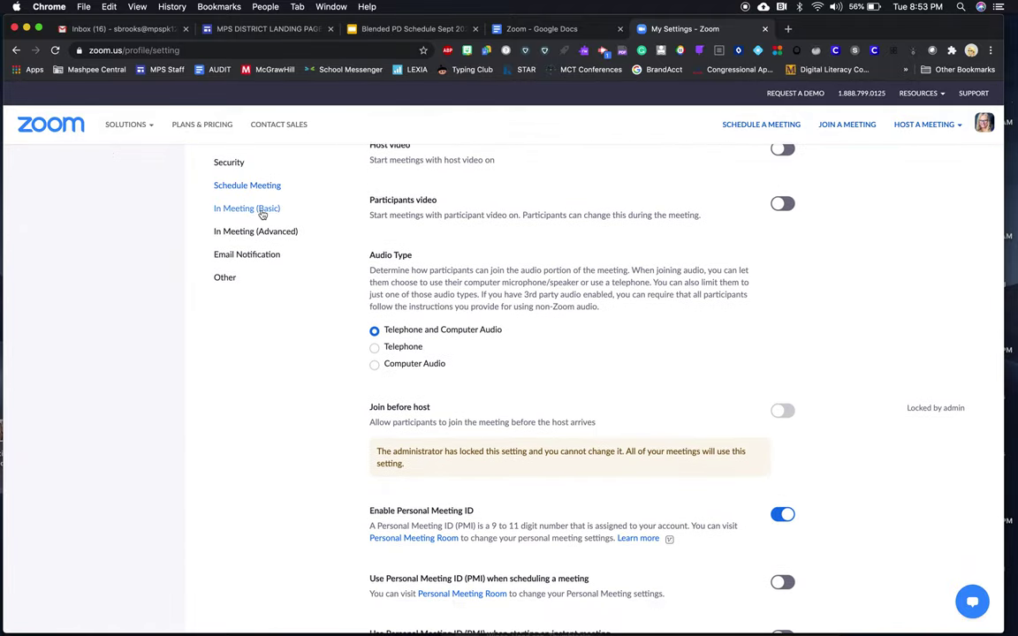
Turn the Waiting Room security setting off and back on.
{"action": "scroll", "coordinate": [389, 250], "scroll_direction": "up", "scroll_amount": 12}
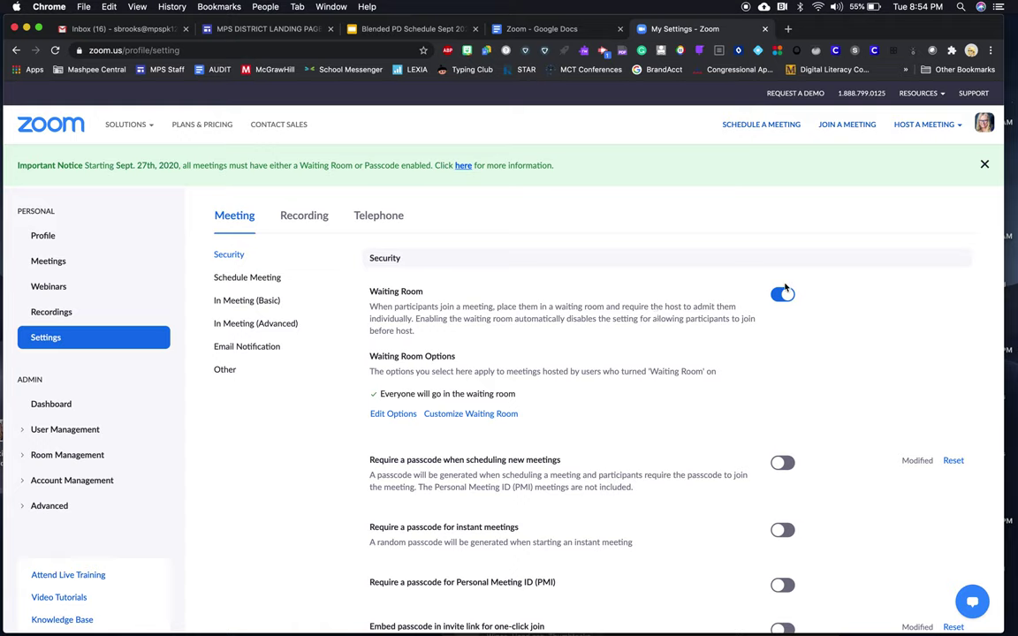
{"action": "left_click", "coordinate": [783, 297]}
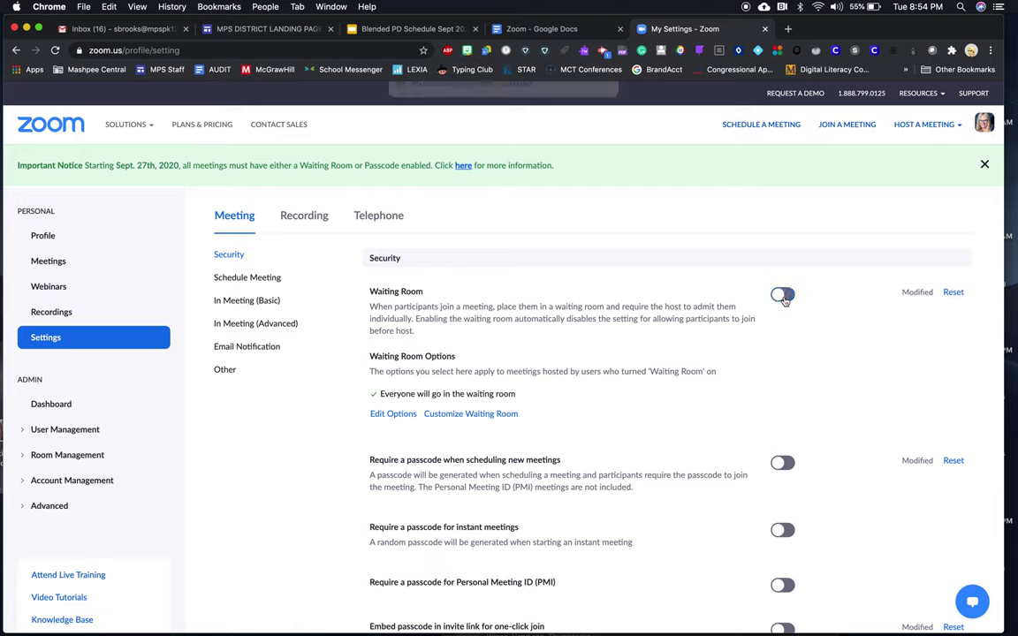
{"action": "left_click", "coordinate": [783, 297]}
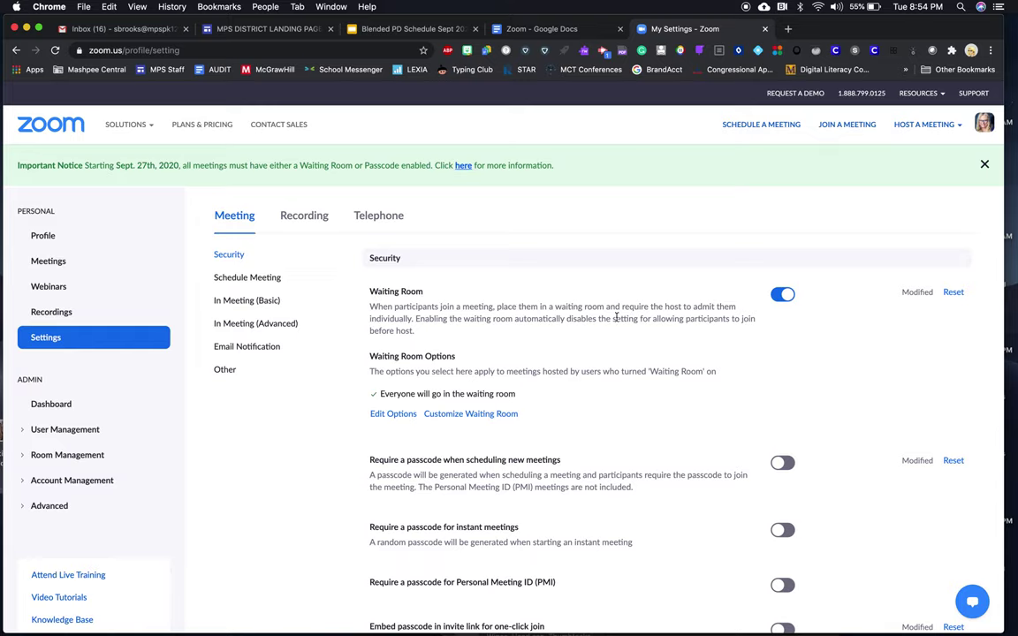
Review the passcode and authenticated-user options under Security, plus the video, audio type and join-before-host options for scheduled meetings.
{"action": "scroll", "coordinate": [583, 397], "scroll_direction": "down", "scroll_amount": 1}
{"action": "scroll", "coordinate": [583, 397], "scroll_direction": "down", "scroll_amount": 3}
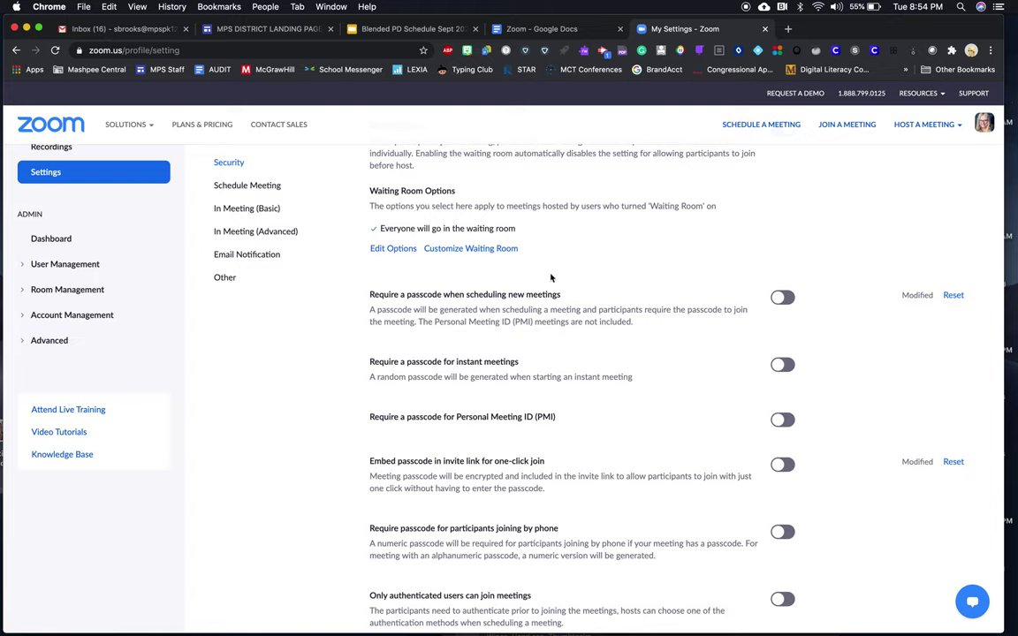
{"action": "scroll", "coordinate": [465, 297], "scroll_direction": "down", "scroll_amount": 8}
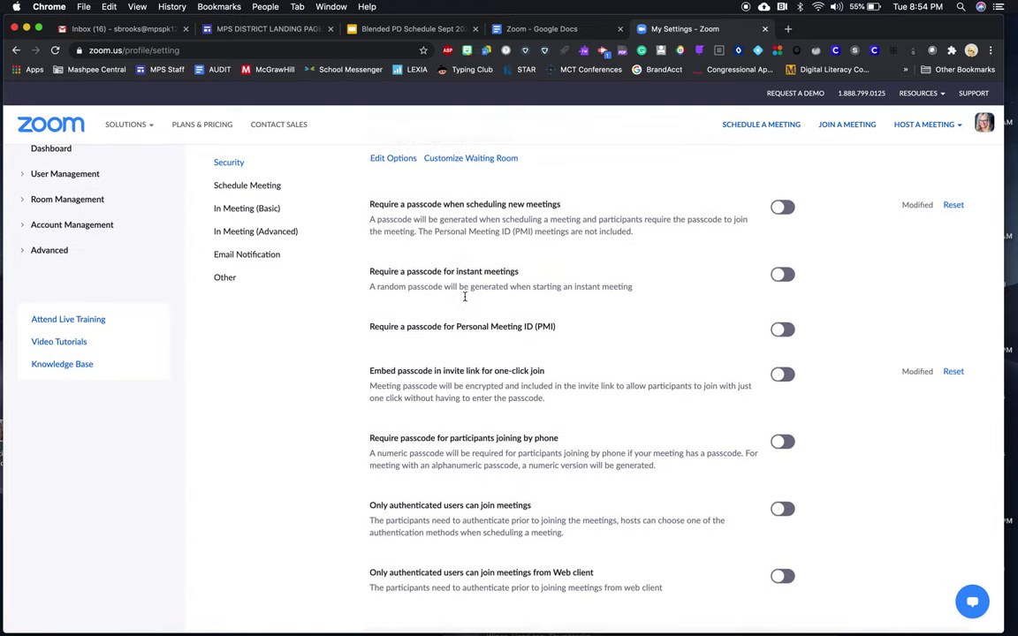
{"action": "scroll", "coordinate": [465, 301], "scroll_direction": "down", "scroll_amount": 2}
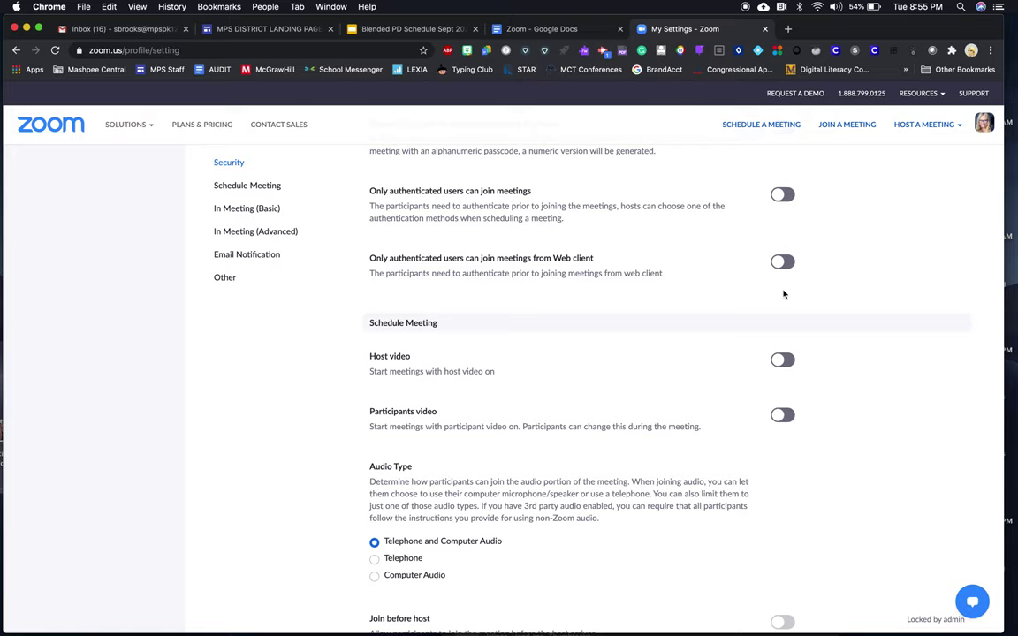
{"action": "scroll", "coordinate": [590, 386], "scroll_direction": "down", "scroll_amount": 4}
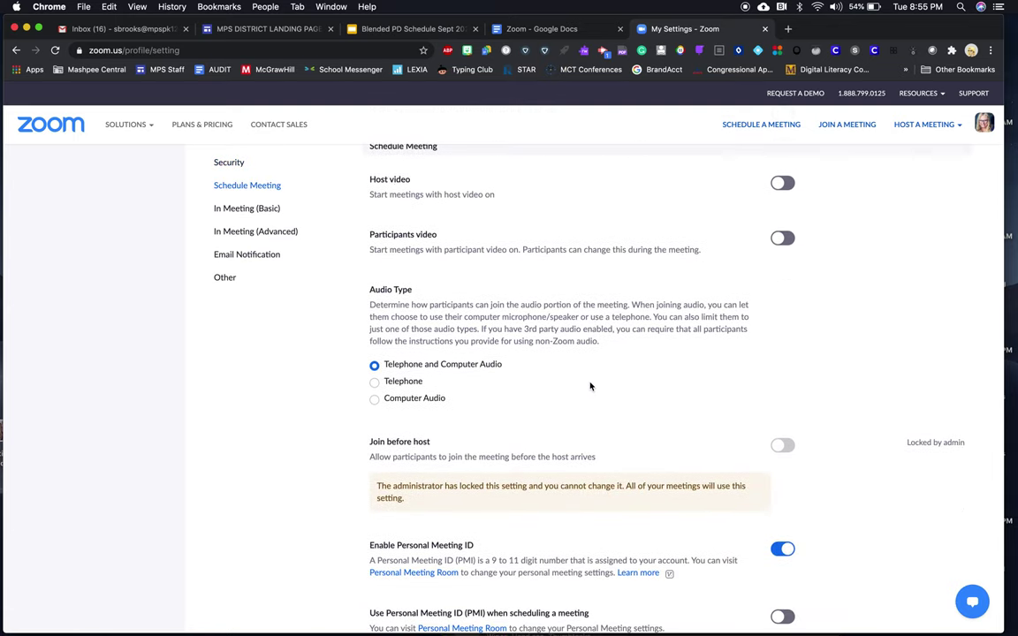
{"action": "scroll", "coordinate": [591, 387], "scroll_direction": "up", "scroll_amount": 2}
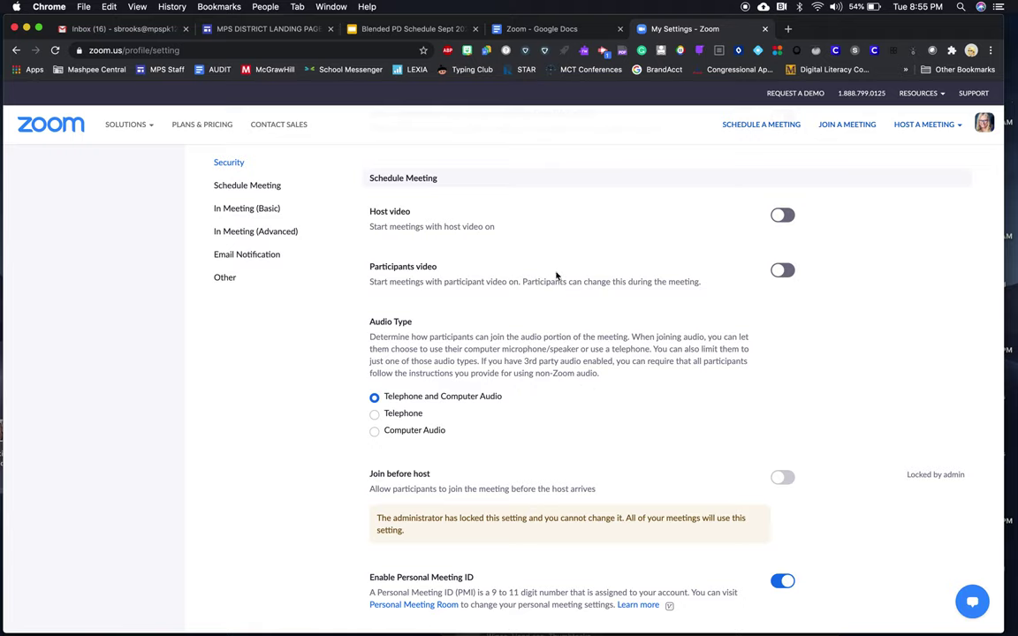
{"action": "scroll", "coordinate": [559, 336], "scroll_direction": "down", "scroll_amount": 1}
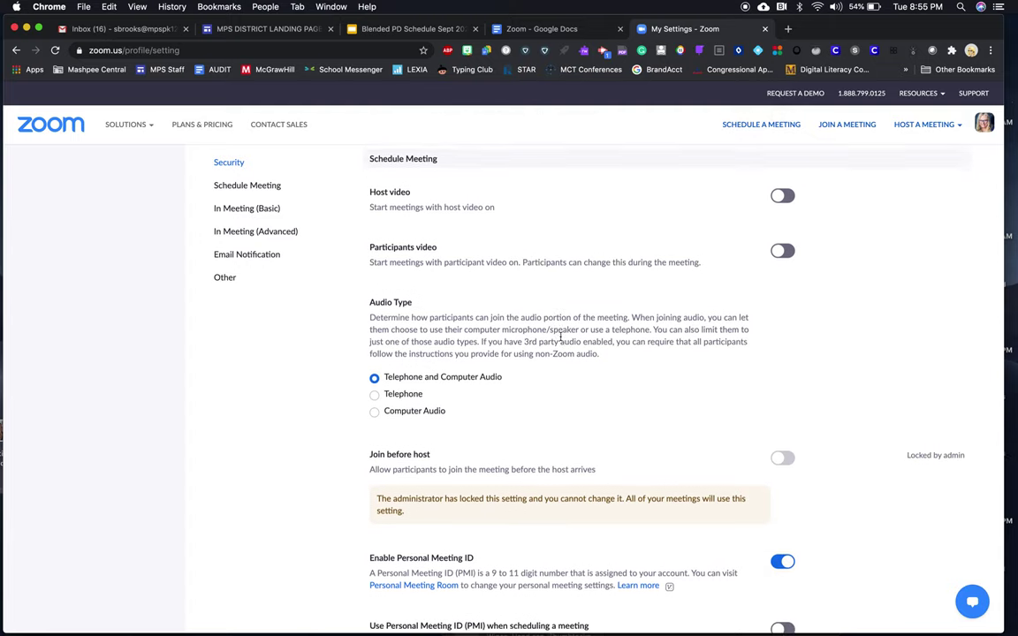
{"action": "scroll", "coordinate": [560, 337], "scroll_direction": "down", "scroll_amount": 5}
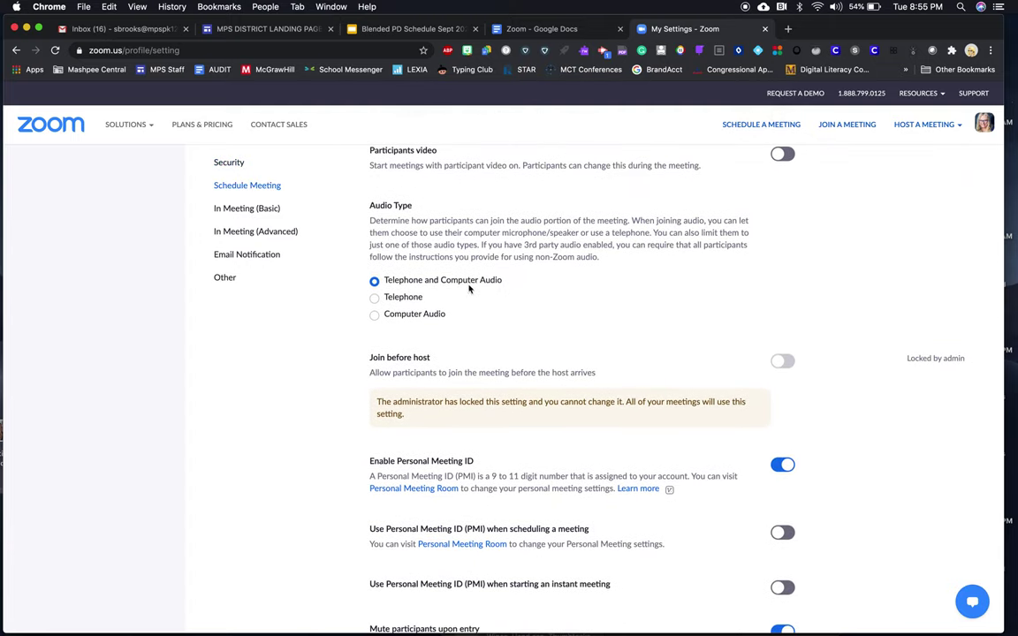
{"action": "scroll", "coordinate": [537, 295], "scroll_direction": "down", "scroll_amount": 7}
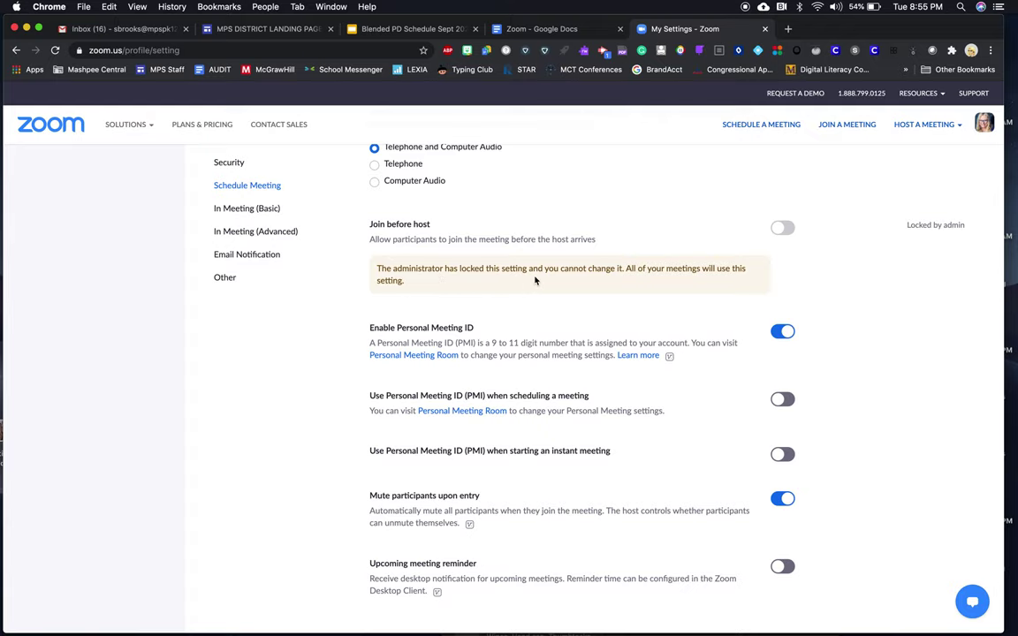
{"action": "scroll", "coordinate": [534, 280], "scroll_direction": "up", "scroll_amount": 10}
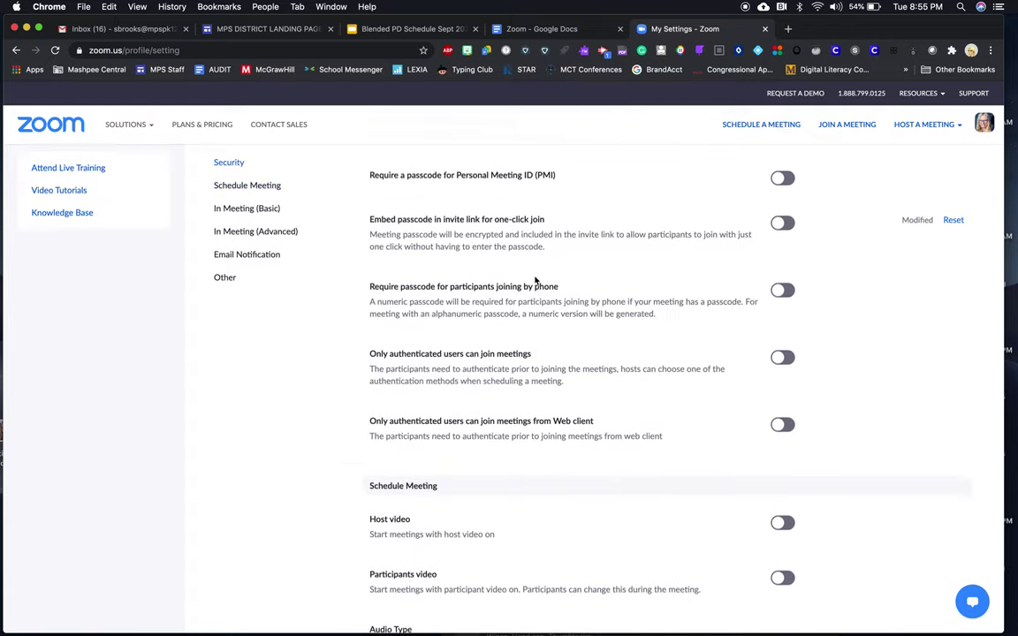
Review the Personal Meeting ID, mute participants upon entry and upcoming meeting reminder settings.
{"action": "scroll", "coordinate": [534, 280], "scroll_direction": "down", "scroll_amount": 10}
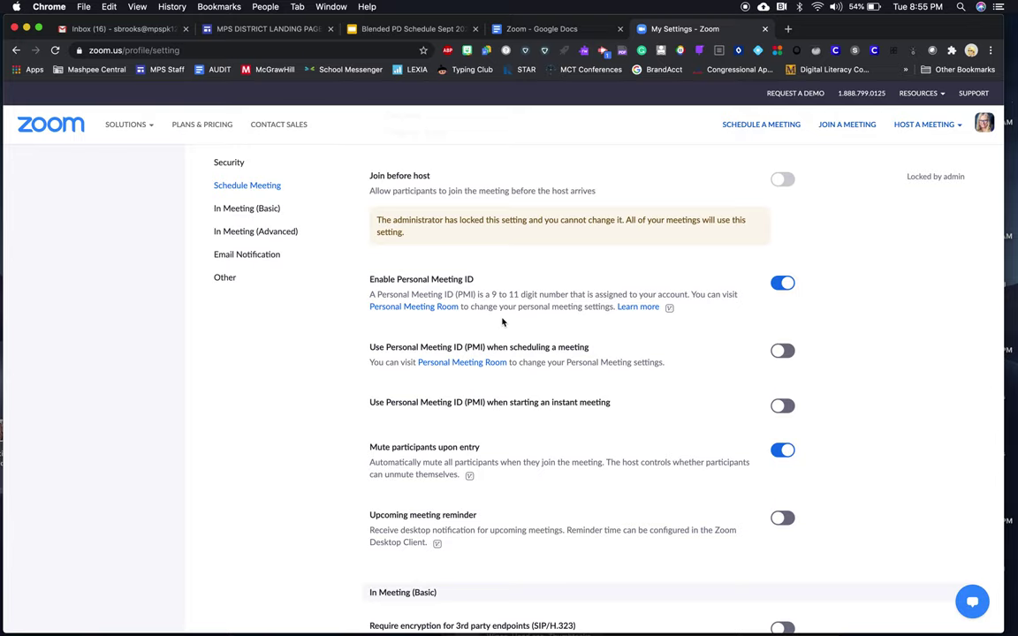
{"action": "scroll", "coordinate": [503, 322], "scroll_direction": "down", "scroll_amount": 2}
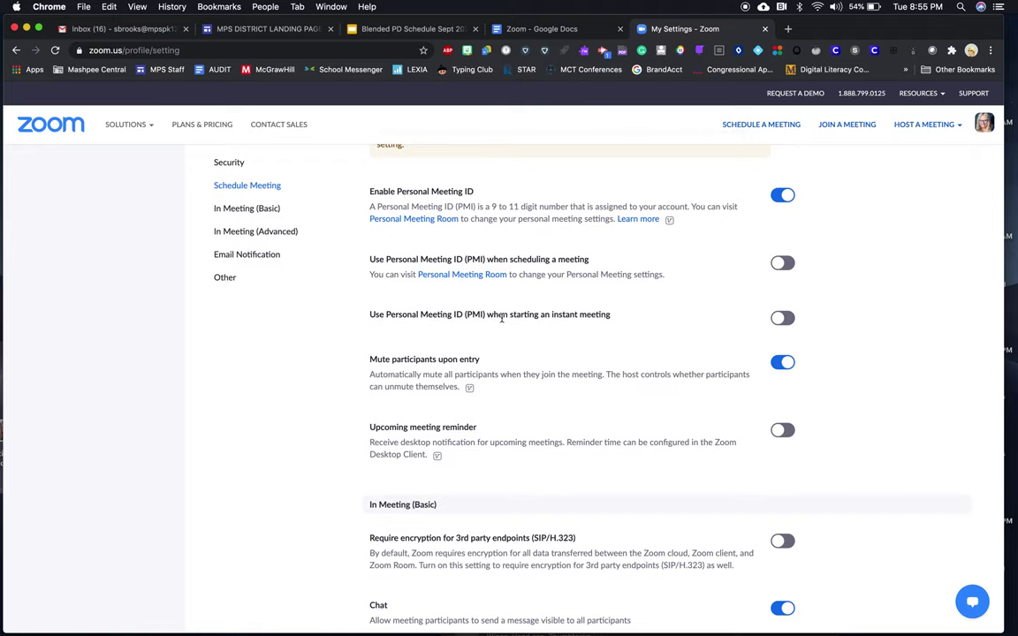
{"action": "scroll", "coordinate": [536, 304], "scroll_direction": "down", "scroll_amount": 1}
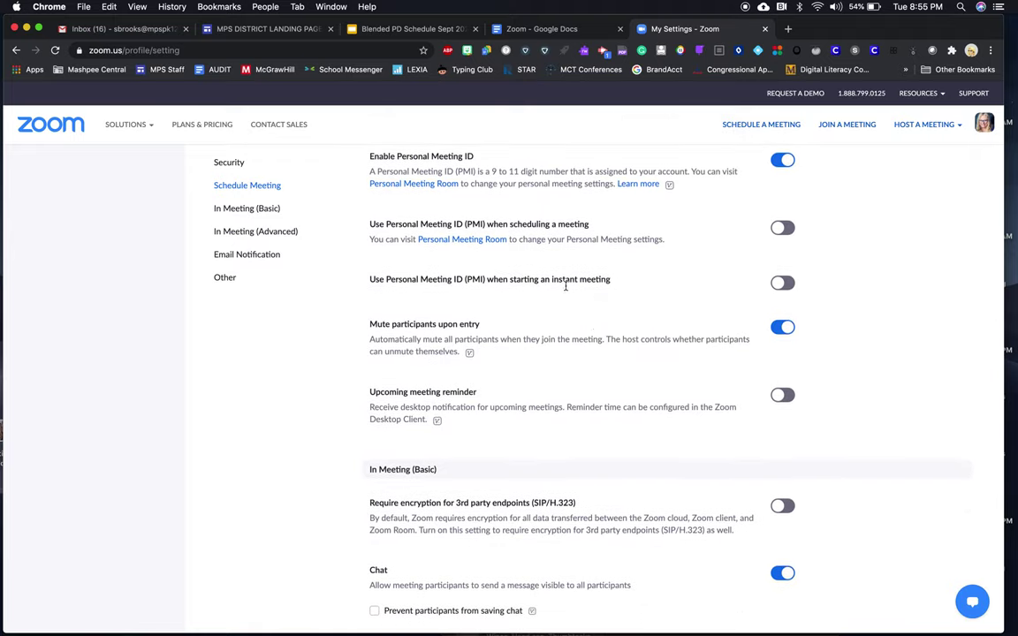
{"action": "scroll", "coordinate": [565, 287], "scroll_direction": "down", "scroll_amount": 1}
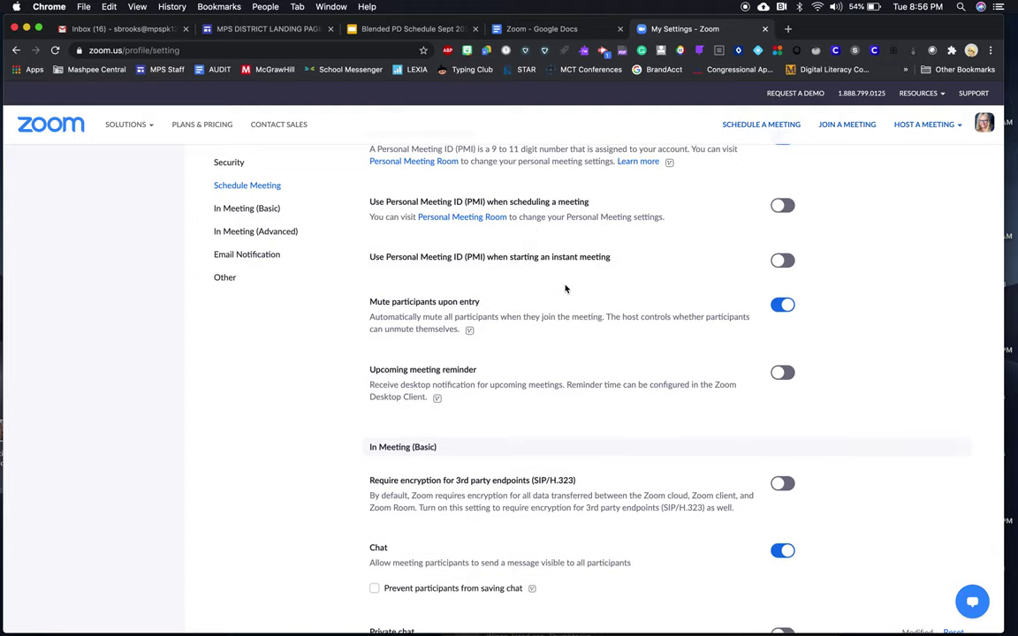
{"action": "scroll", "coordinate": [565, 289], "scroll_direction": "down", "scroll_amount": 2}
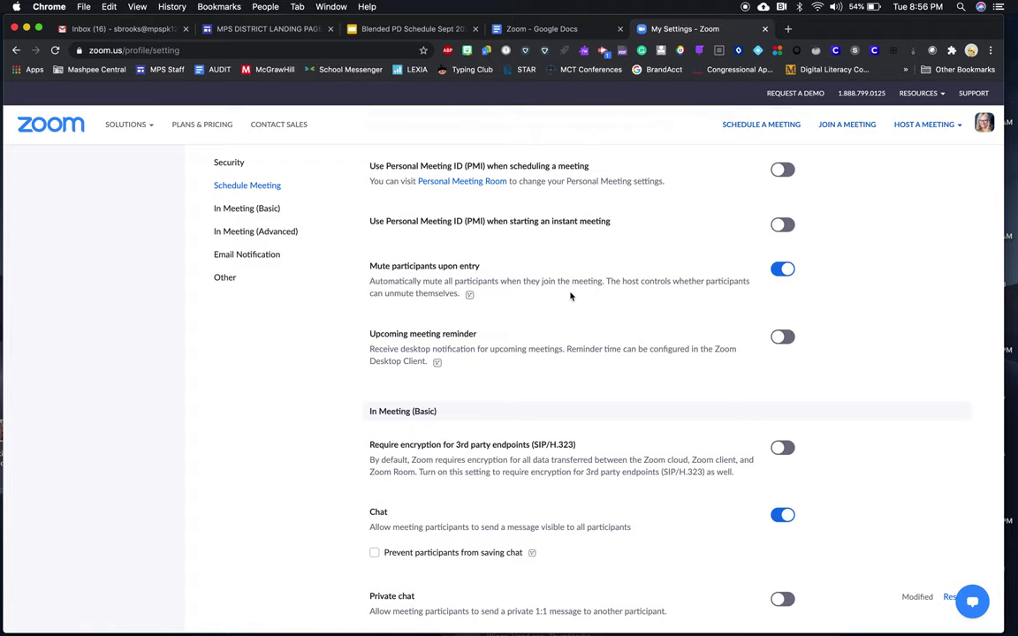
{"action": "scroll", "coordinate": [532, 346], "scroll_direction": "down", "scroll_amount": 2}
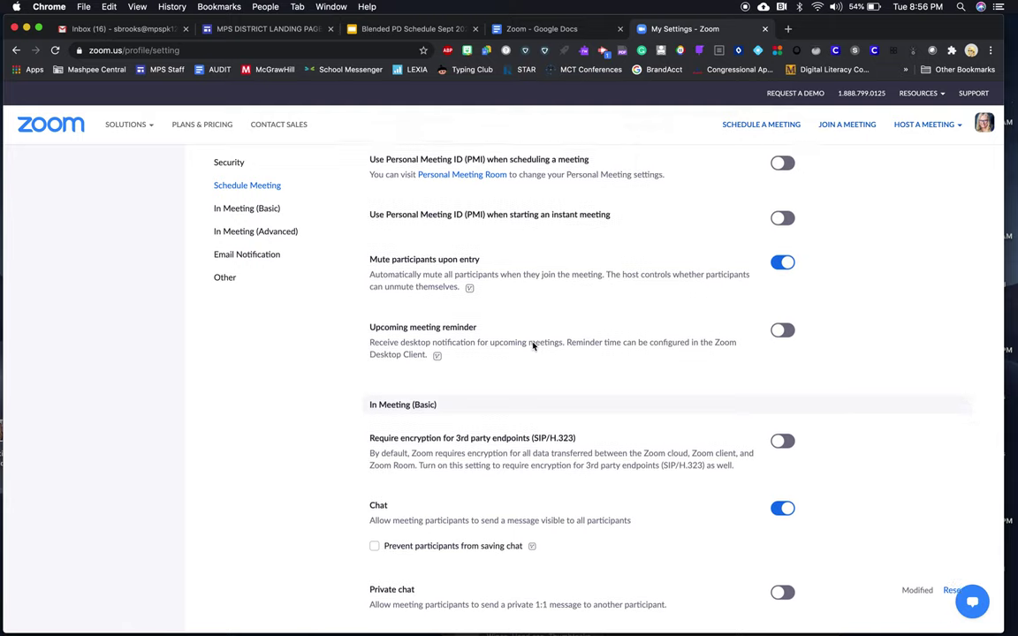
{"action": "scroll", "coordinate": [532, 346], "scroll_direction": "down", "scroll_amount": 1}
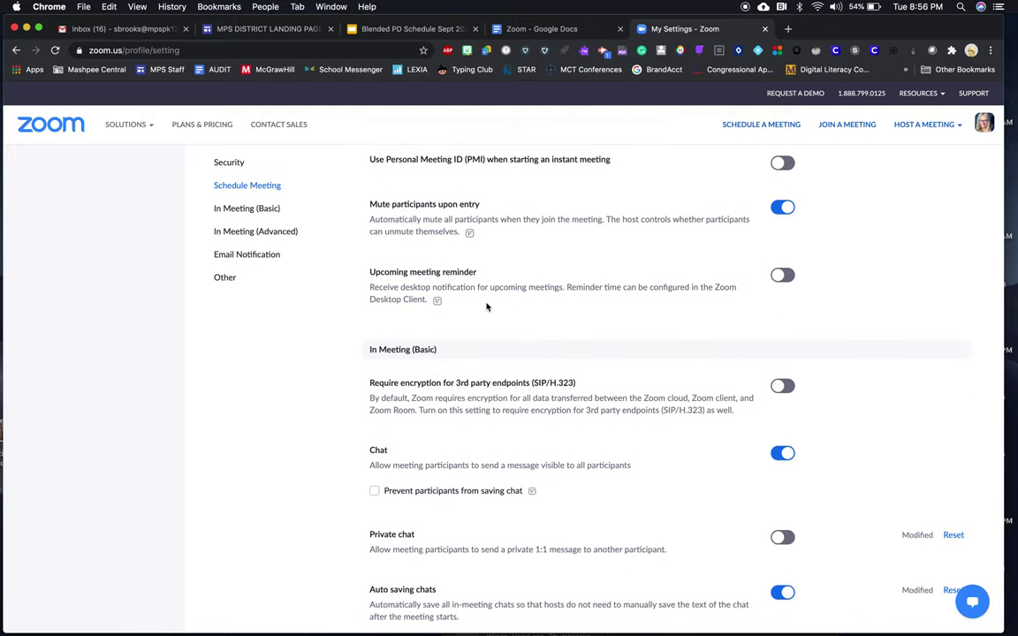
{"action": "scroll", "coordinate": [481, 304], "scroll_direction": "down", "scroll_amount": 1}
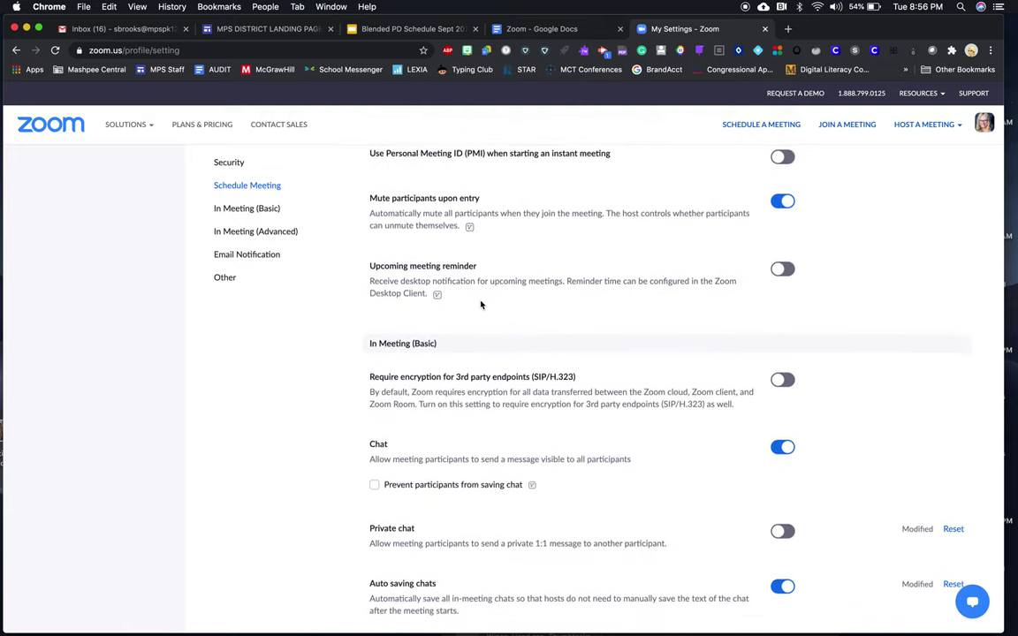
Enable and save the option that prevents participants from saving chat, under In Meeting (Basic).
{"action": "scroll", "coordinate": [538, 300], "scroll_direction": "down", "scroll_amount": 4}
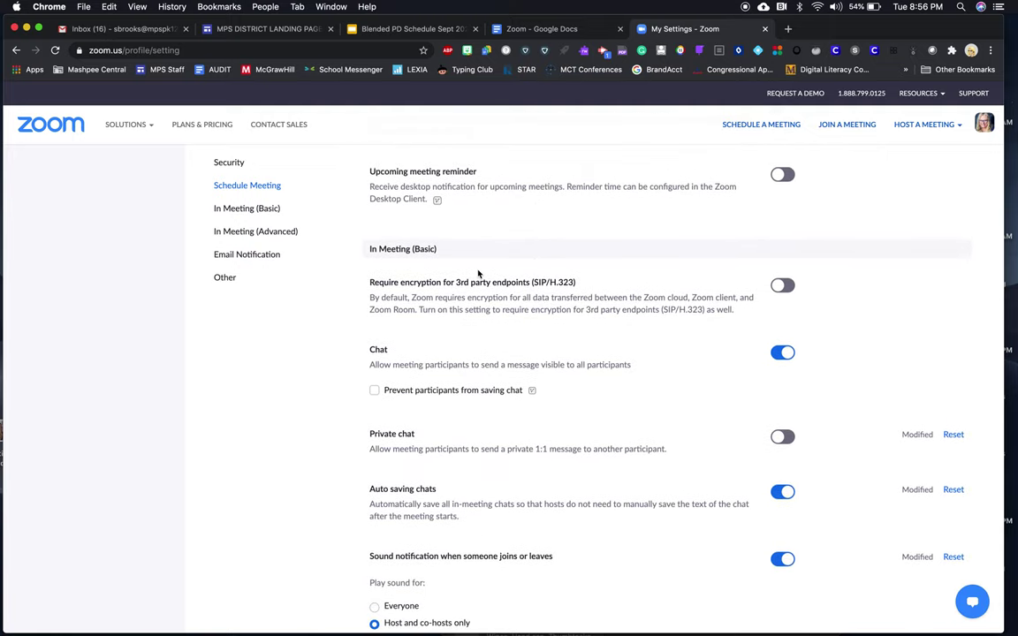
{"action": "scroll", "coordinate": [566, 287], "scroll_direction": "down", "scroll_amount": 3}
{"action": "scroll", "coordinate": [590, 292], "scroll_direction": "down", "scroll_amount": 1}
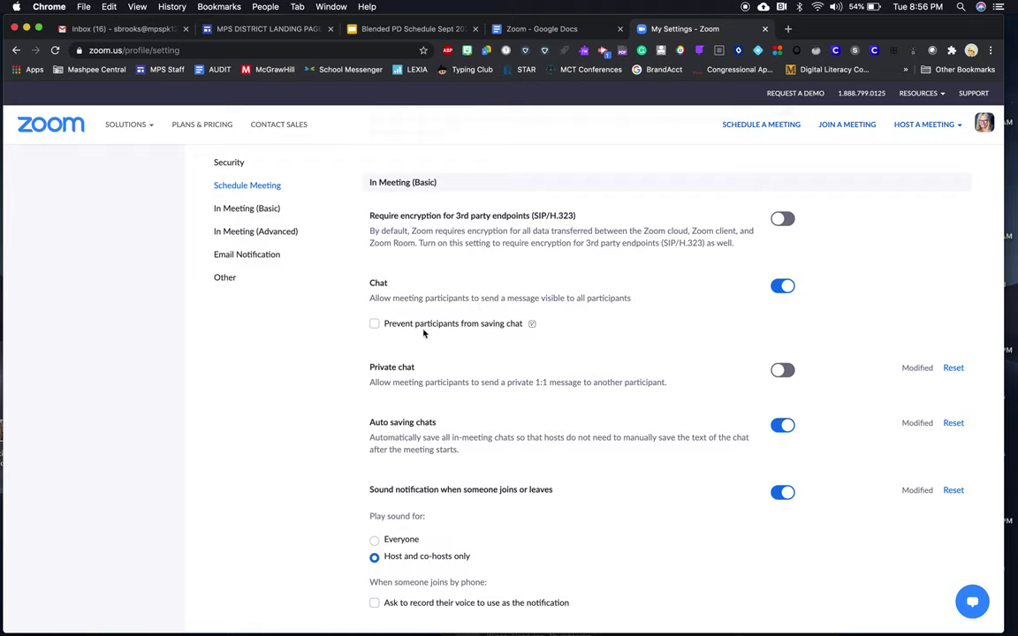
{"action": "left_click", "coordinate": [375, 324]}
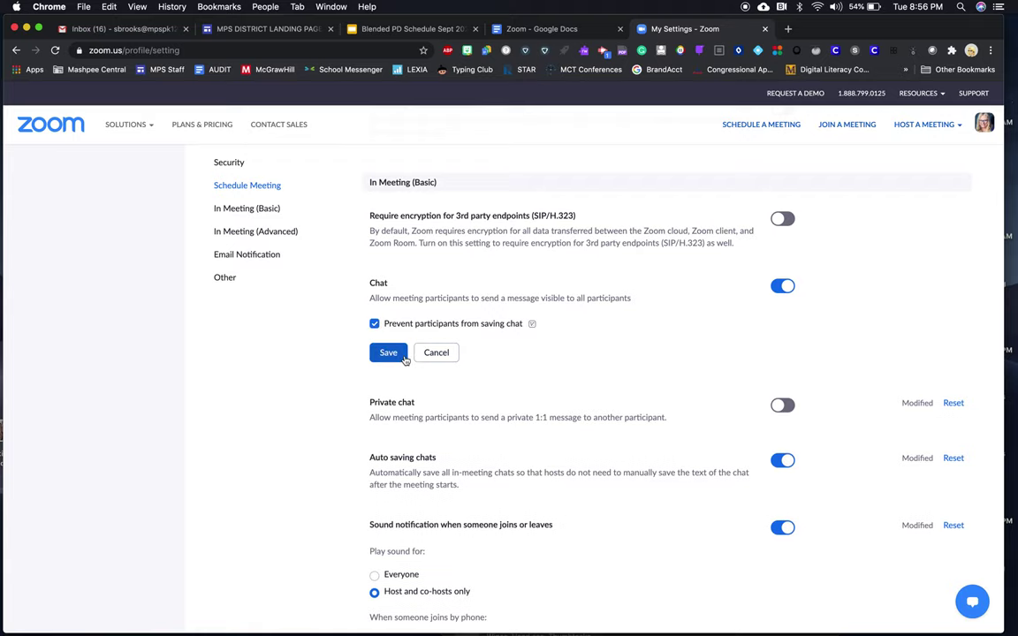
{"action": "left_click", "coordinate": [388, 352]}
Review the private chat, auto saving chats, join/leave sound notification and file transfer settings under In Meeting (Basic).
{"action": "scroll", "coordinate": [634, 369], "scroll_direction": "down", "scroll_amount": 3}
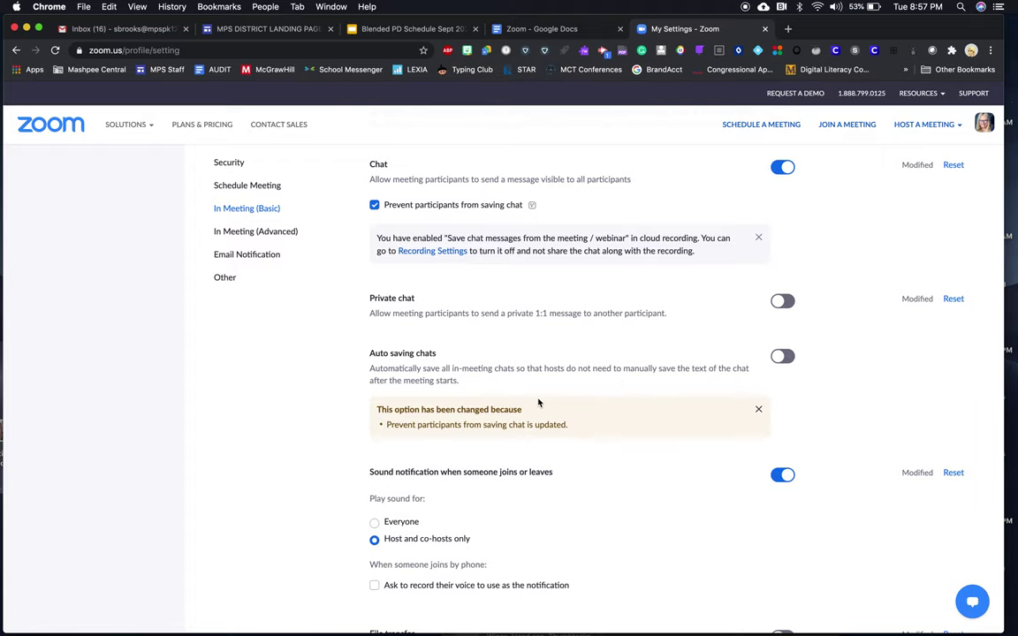
{"action": "scroll", "coordinate": [603, 409], "scroll_direction": "down", "scroll_amount": 3}
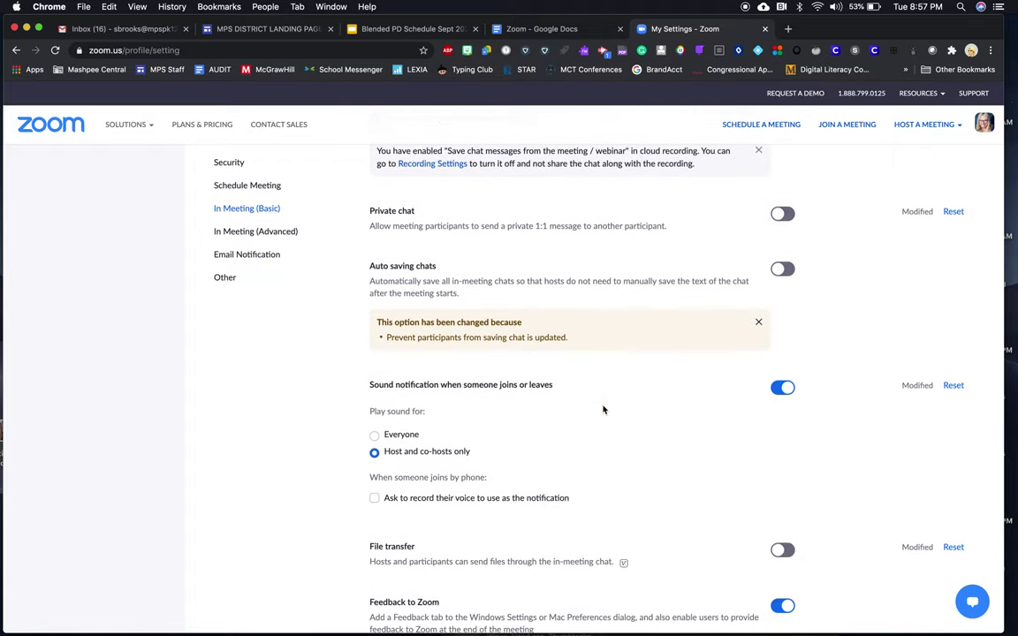
{"action": "scroll", "coordinate": [603, 409], "scroll_direction": "down", "scroll_amount": 2}
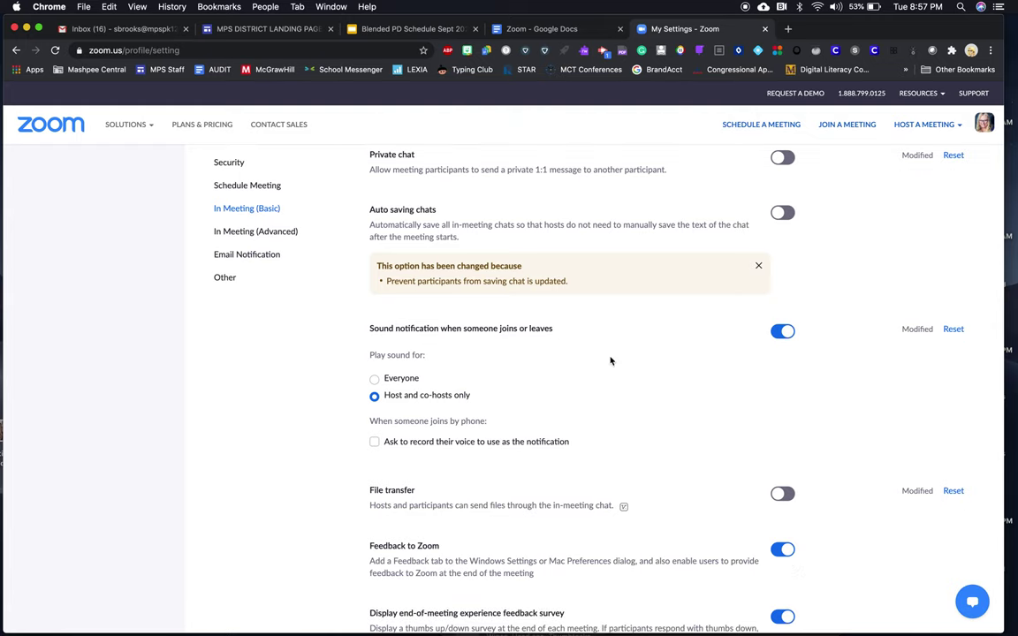
{"action": "scroll", "coordinate": [494, 353], "scroll_direction": "down", "scroll_amount": 2}
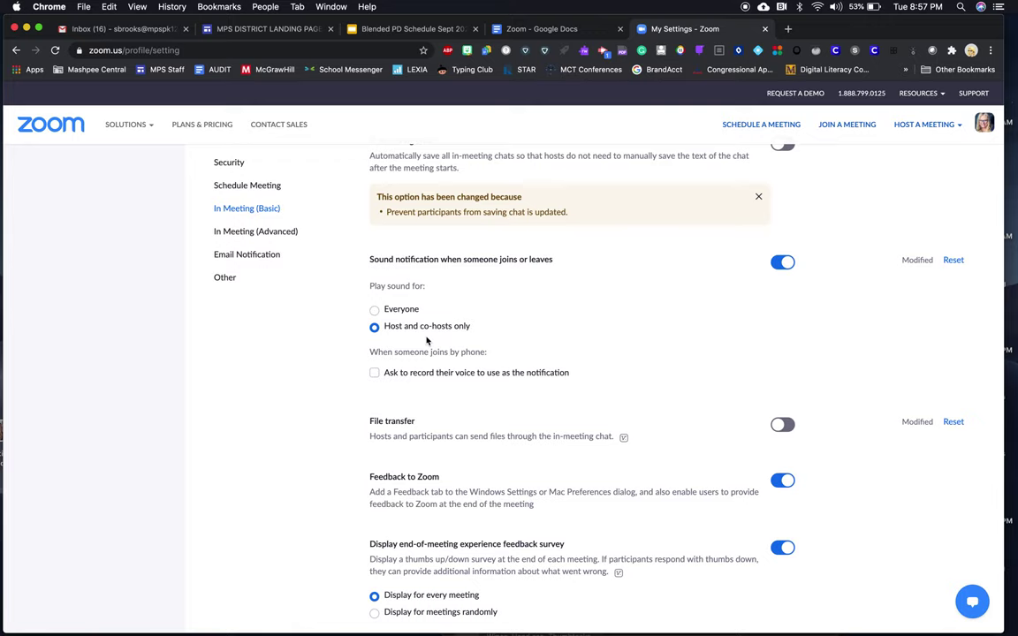
{"action": "scroll", "coordinate": [547, 343], "scroll_direction": "down", "scroll_amount": 2}
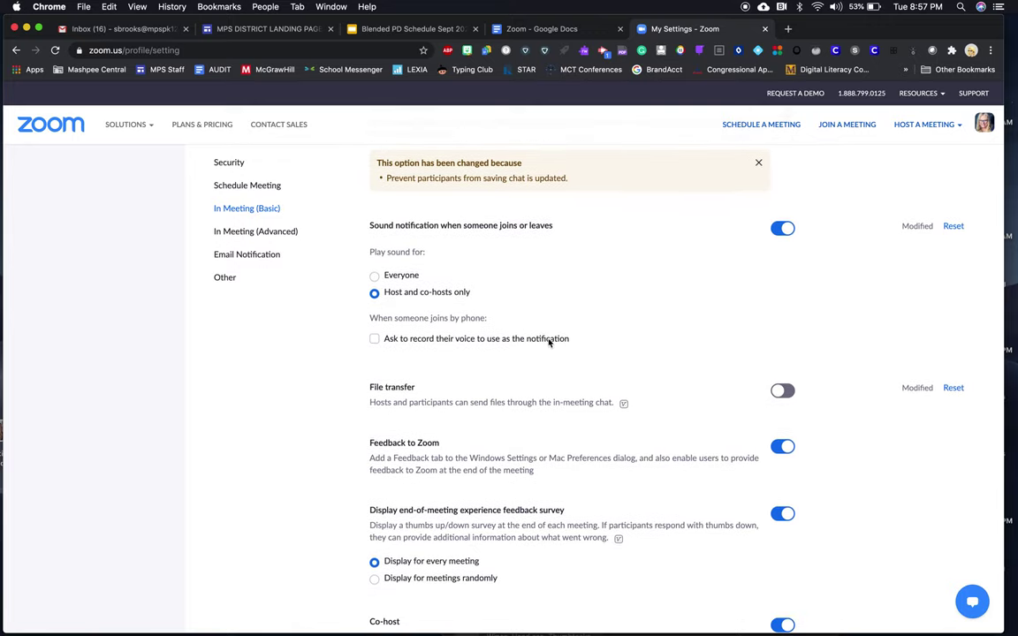
{"action": "scroll", "coordinate": [547, 342], "scroll_direction": "down", "scroll_amount": 1}
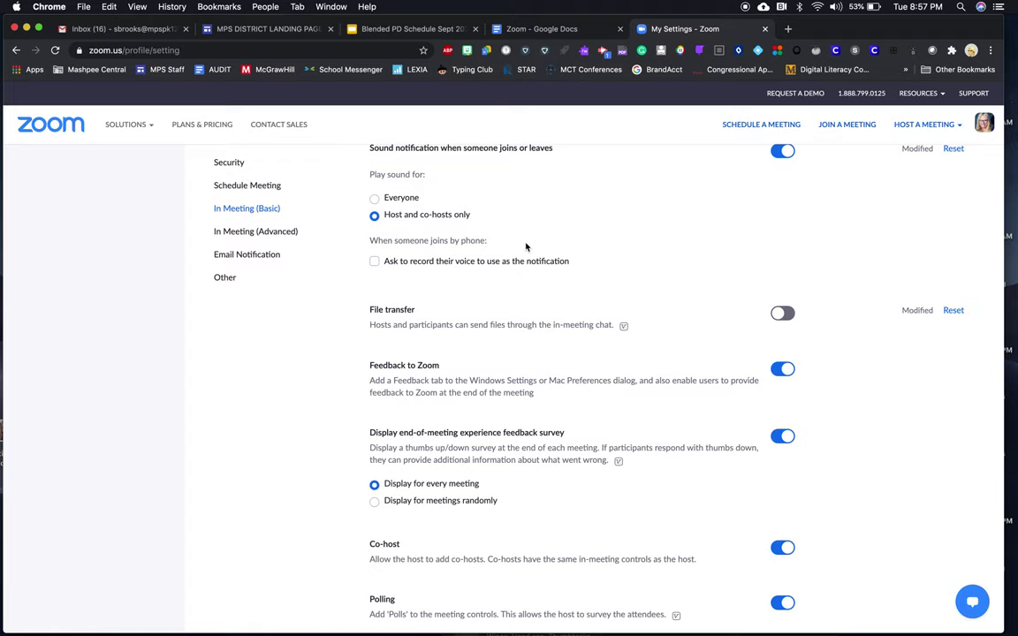
{"action": "scroll", "coordinate": [509, 271], "scroll_direction": "down", "scroll_amount": 3}
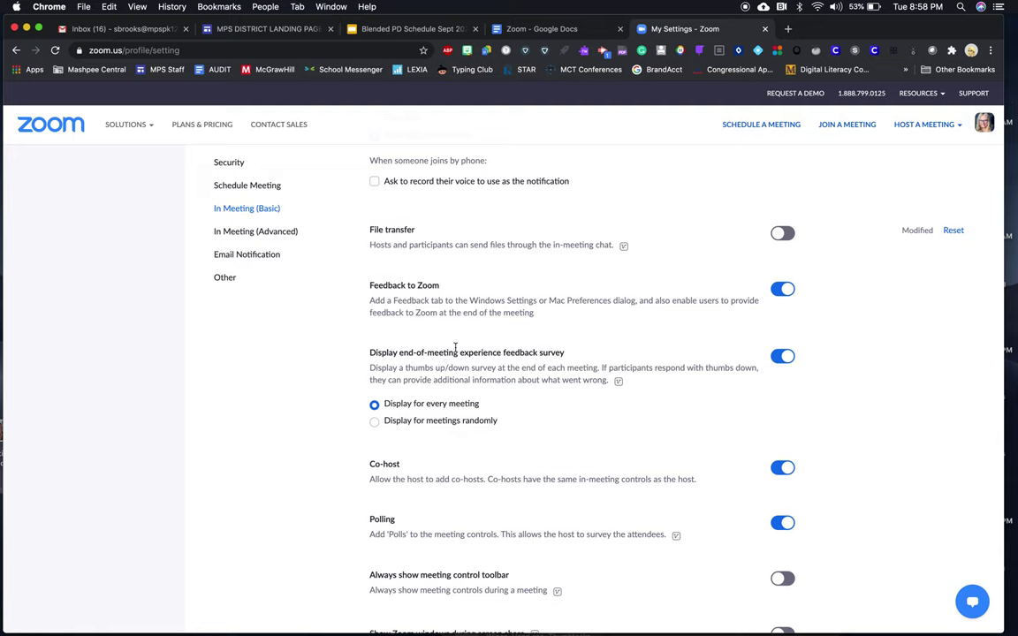
Review the end-of-meeting feedback survey, co-host, polling and meeting control toolbar settings.
{"action": "scroll", "coordinate": [525, 382], "scroll_direction": "down", "scroll_amount": 1}
{"action": "scroll", "coordinate": [525, 382], "scroll_direction": "down", "scroll_amount": 5}
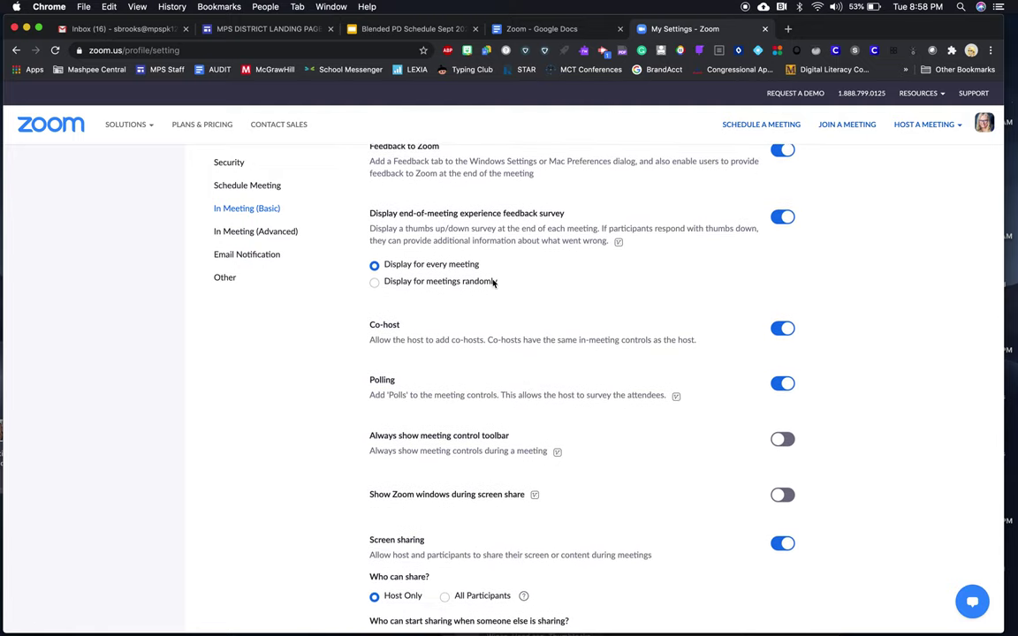
{"action": "scroll", "coordinate": [482, 247], "scroll_direction": "down", "scroll_amount": 1}
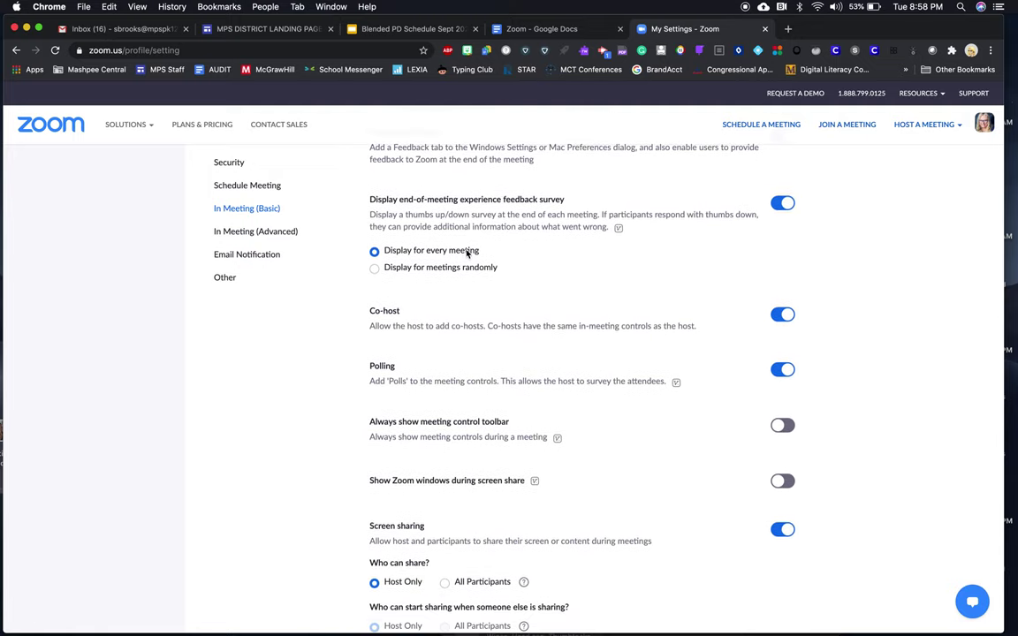
{"action": "scroll", "coordinate": [571, 289], "scroll_direction": "down", "scroll_amount": 4}
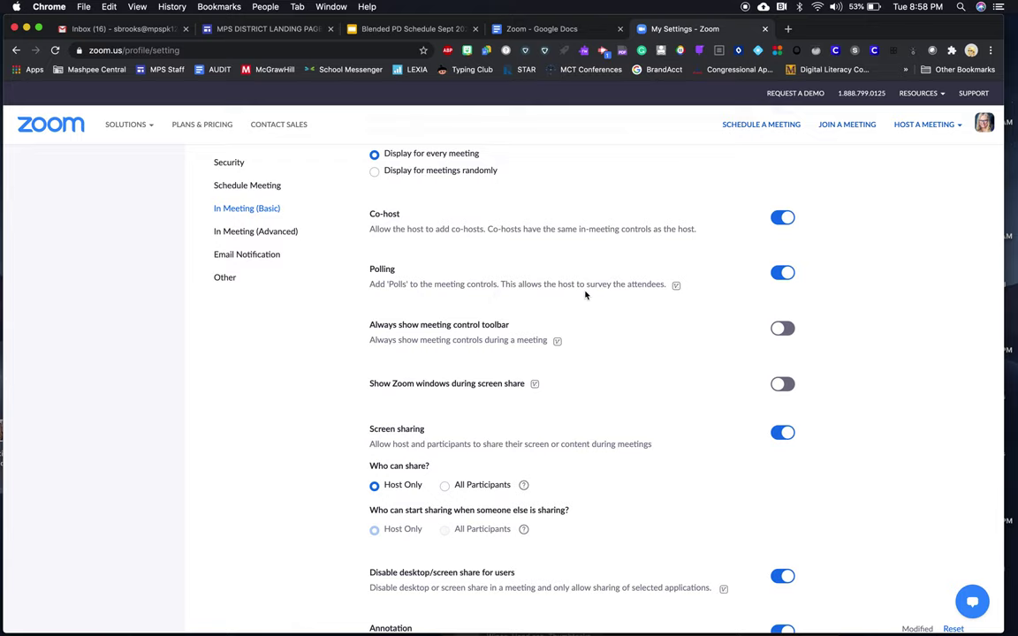
{"action": "scroll", "coordinate": [590, 323], "scroll_direction": "down", "scroll_amount": 3}
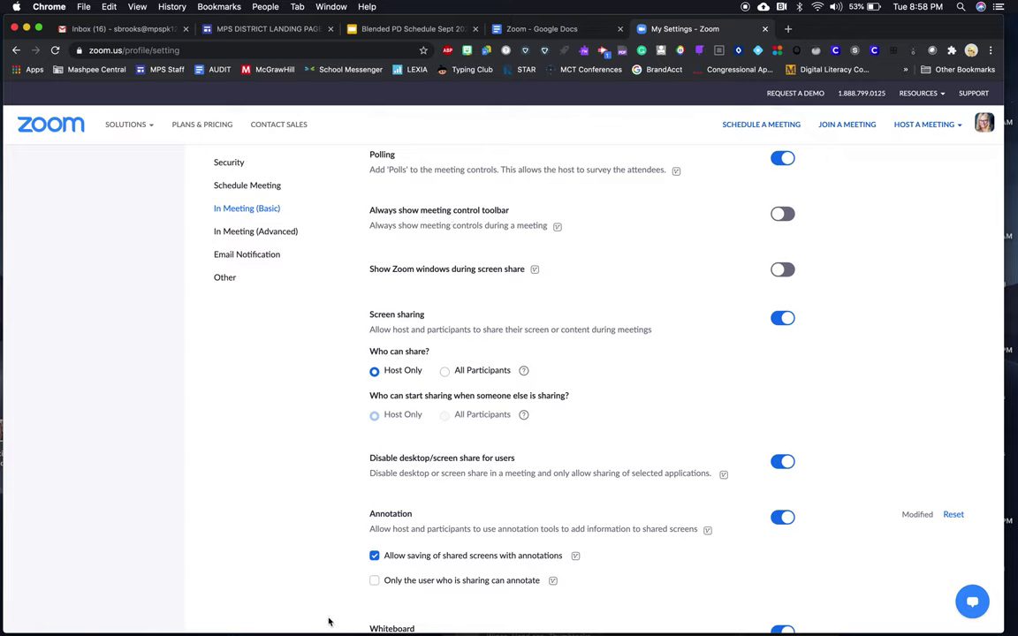
Examine the screen sharing permissions, the desktop share restriction, and the annotation and whiteboard options.
{"action": "mouse_move", "coordinate": [373, 608]}
{"action": "scroll", "coordinate": [504, 278], "scroll_direction": "down", "scroll_amount": 2}
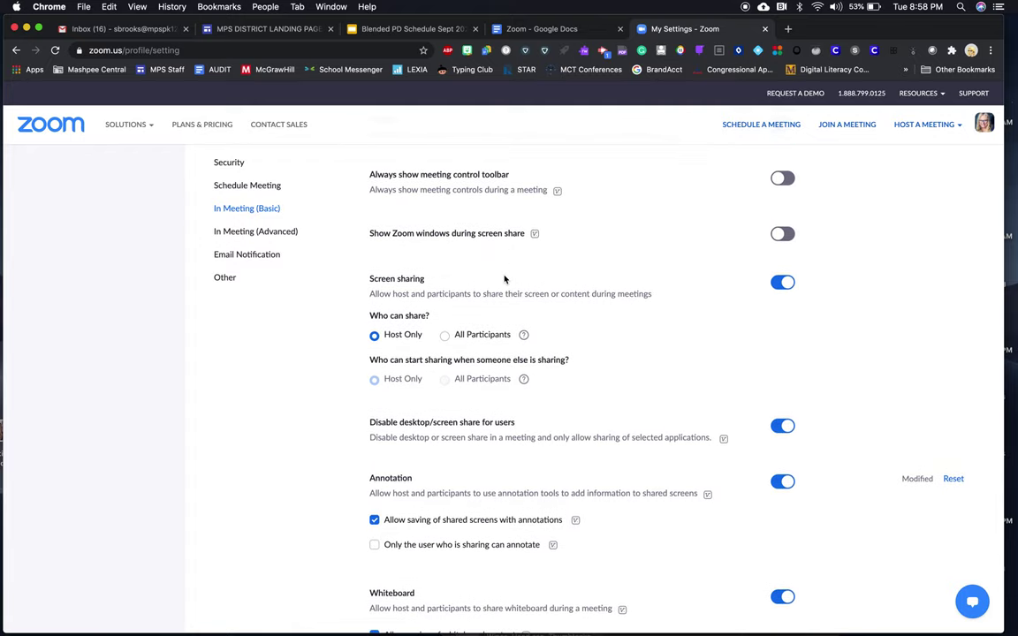
{"action": "scroll", "coordinate": [499, 278], "scroll_direction": "down", "scroll_amount": 2}
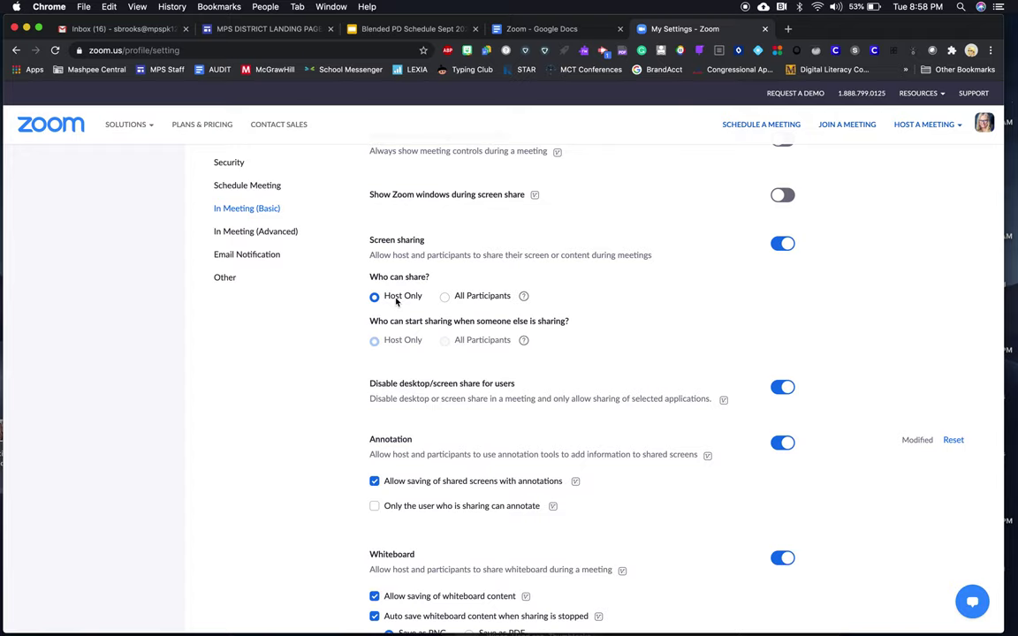
{"action": "scroll", "coordinate": [577, 313], "scroll_direction": "down", "scroll_amount": 5}
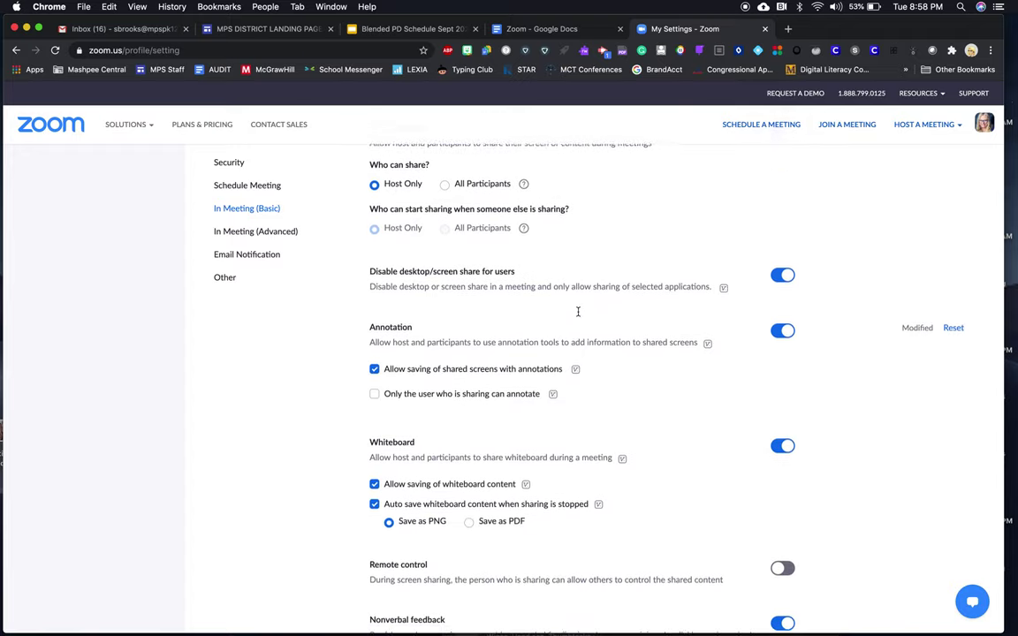
{"action": "scroll", "coordinate": [578, 311], "scroll_direction": "down", "scroll_amount": 3}
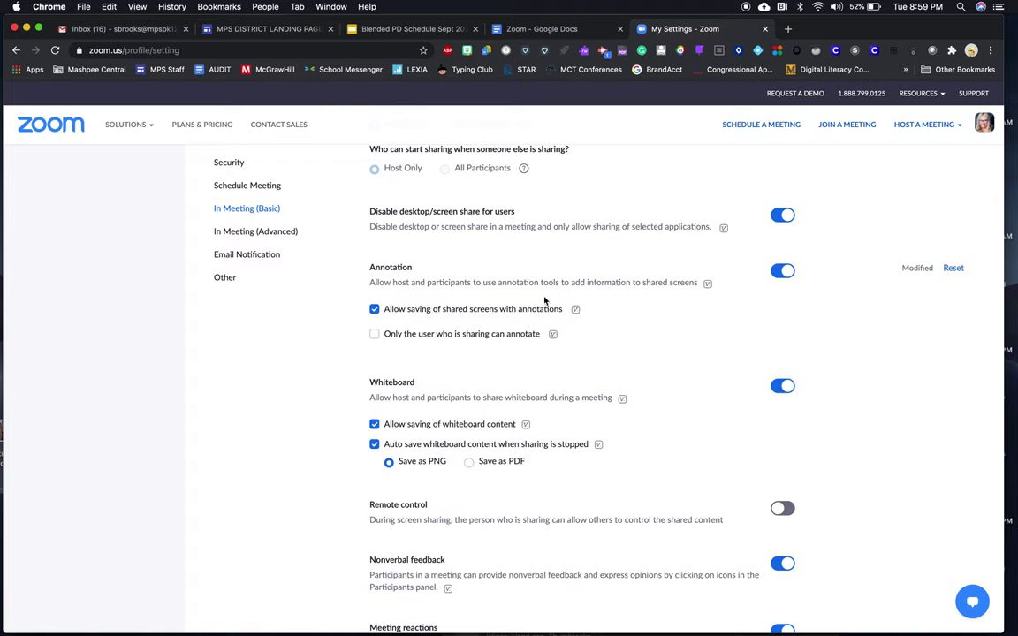
{"action": "scroll", "coordinate": [463, 371], "scroll_direction": "down", "scroll_amount": 3}
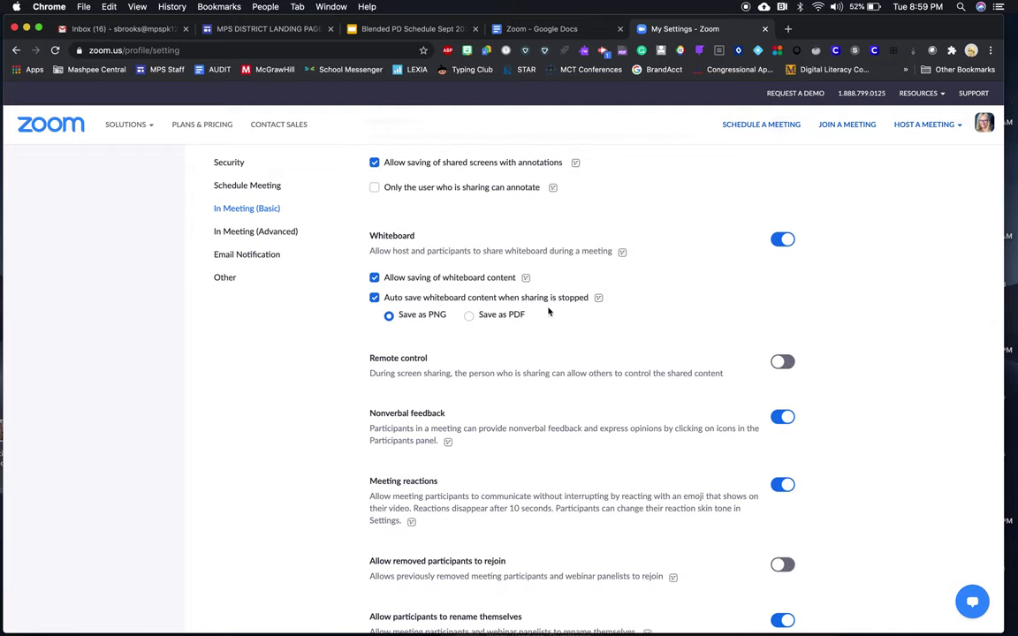
Review the remote control, nonverbal feedback, meeting reactions, rejoining, participant renaming and profile picture settings.
{"action": "scroll", "coordinate": [494, 383], "scroll_direction": "down", "scroll_amount": 1}
{"action": "scroll", "coordinate": [494, 383], "scroll_direction": "down", "scroll_amount": 2}
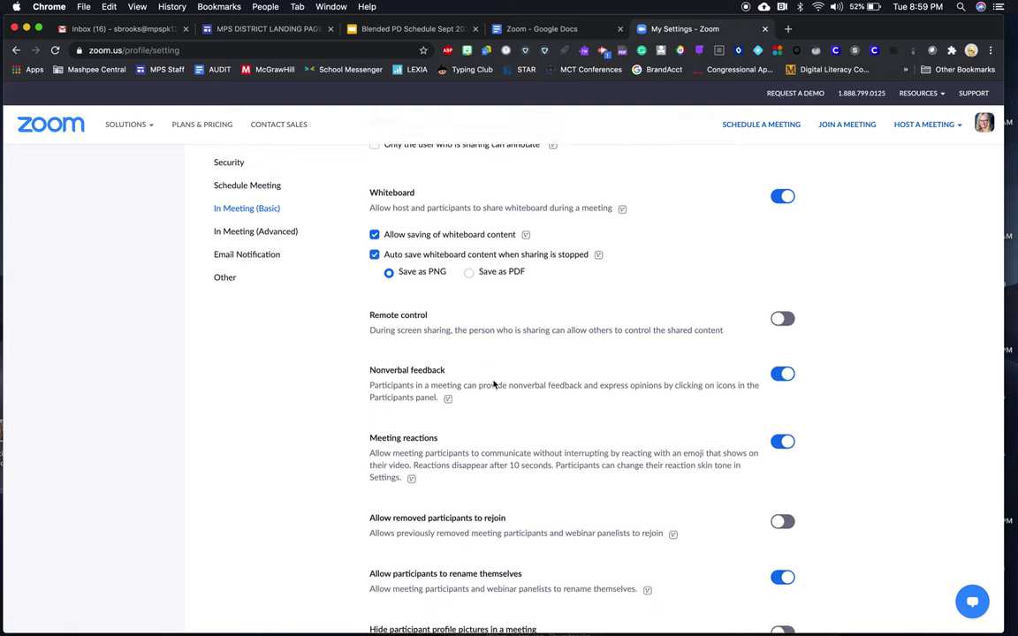
{"action": "scroll", "coordinate": [494, 383], "scroll_direction": "down", "scroll_amount": 2}
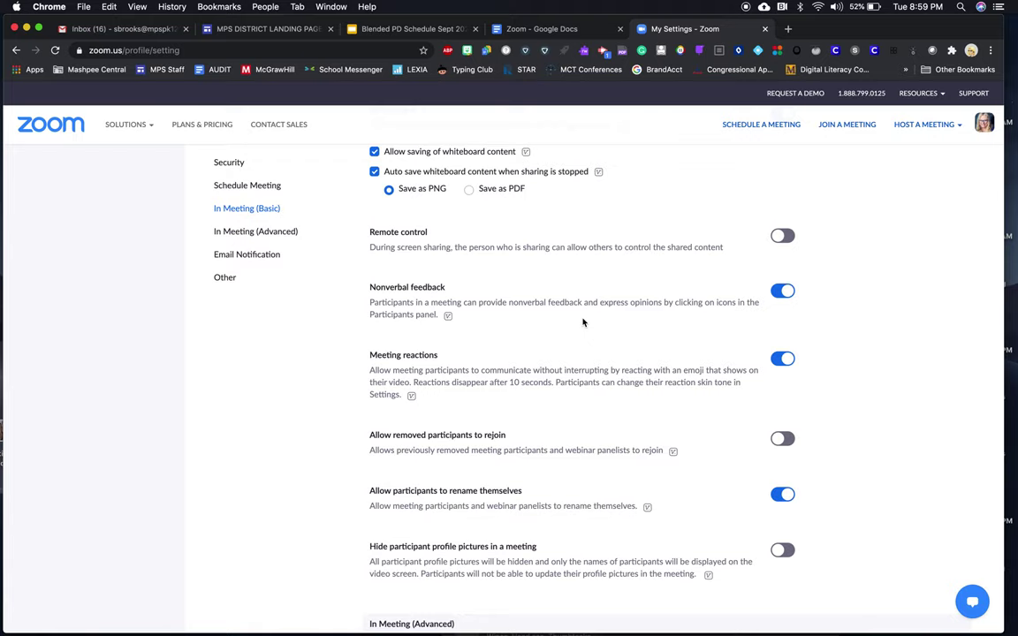
{"action": "scroll", "coordinate": [586, 371], "scroll_direction": "down", "scroll_amount": 2}
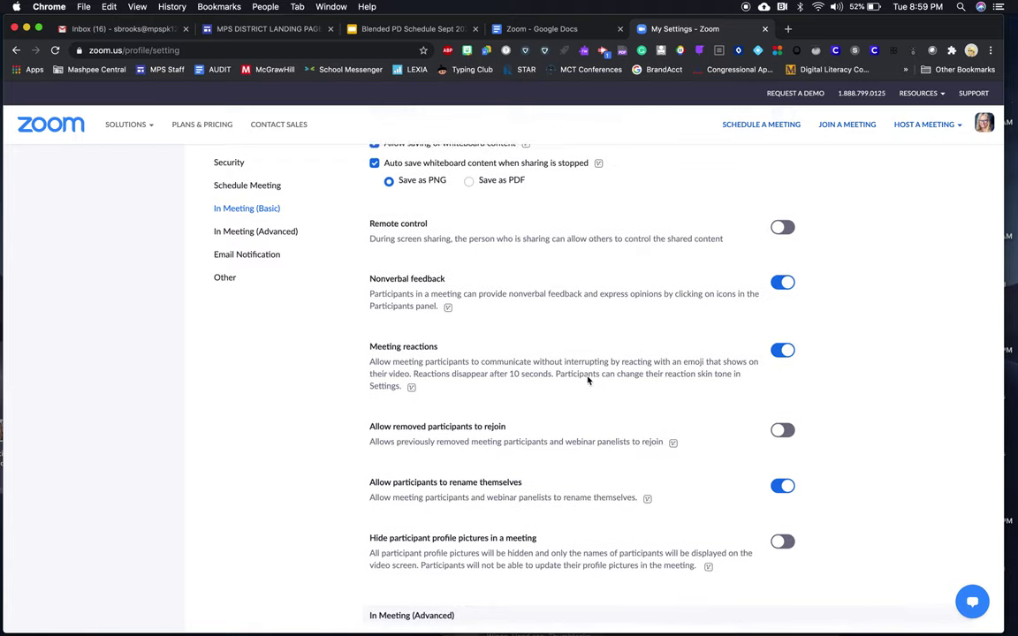
{"action": "scroll", "coordinate": [587, 380], "scroll_direction": "down", "scroll_amount": 3}
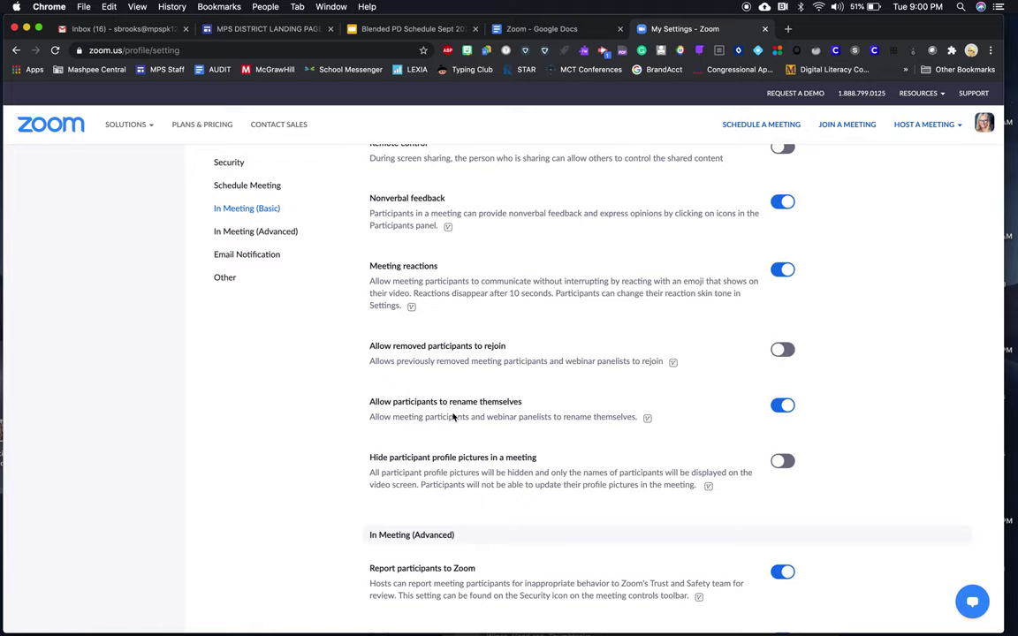
{"action": "scroll", "coordinate": [442, 415], "scroll_direction": "down", "scroll_amount": 5}
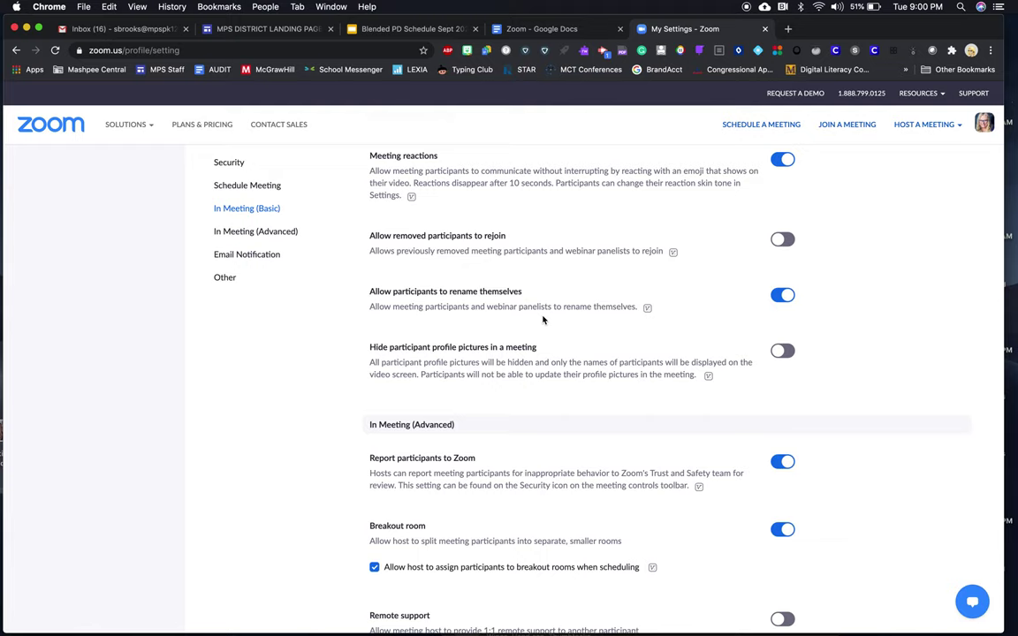
{"action": "scroll", "coordinate": [543, 320], "scroll_direction": "down", "scroll_amount": 1}
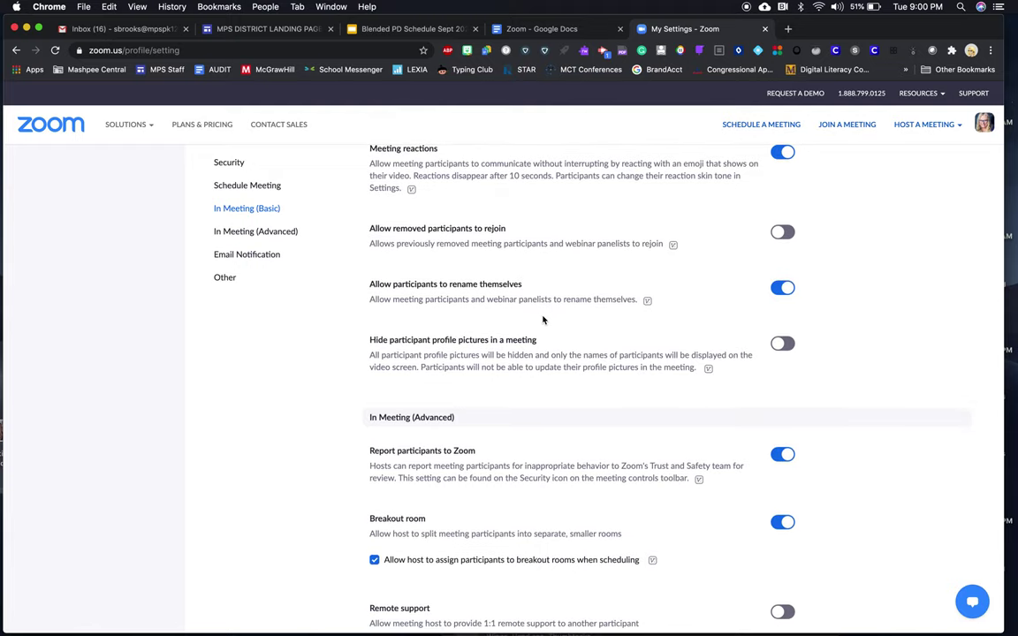
{"action": "scroll", "coordinate": [543, 320], "scroll_direction": "down", "scroll_amount": 2}
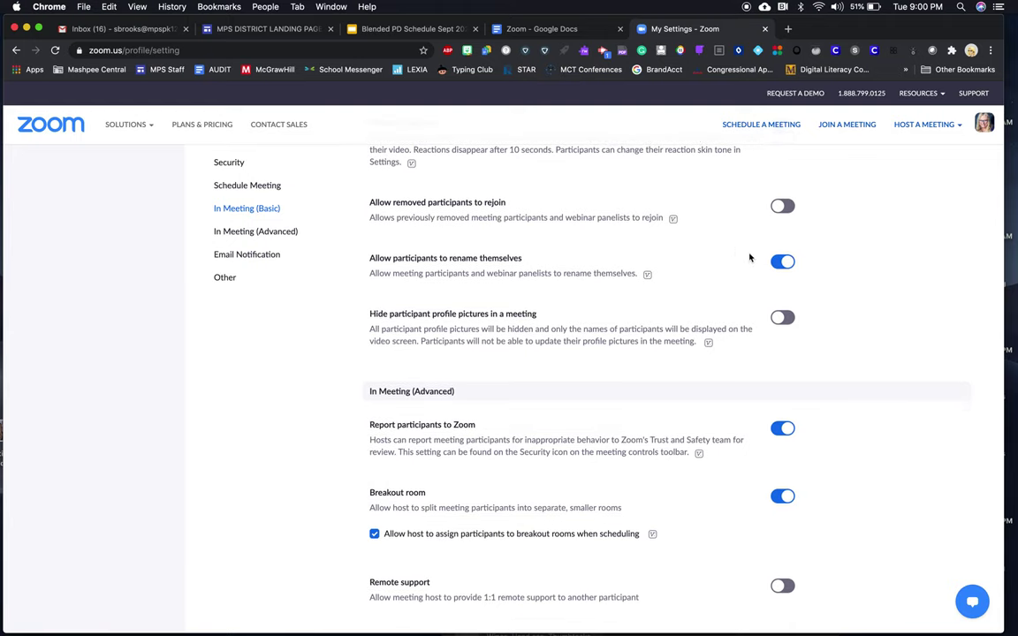
{"action": "scroll", "coordinate": [501, 336], "scroll_direction": "down", "scroll_amount": 3}
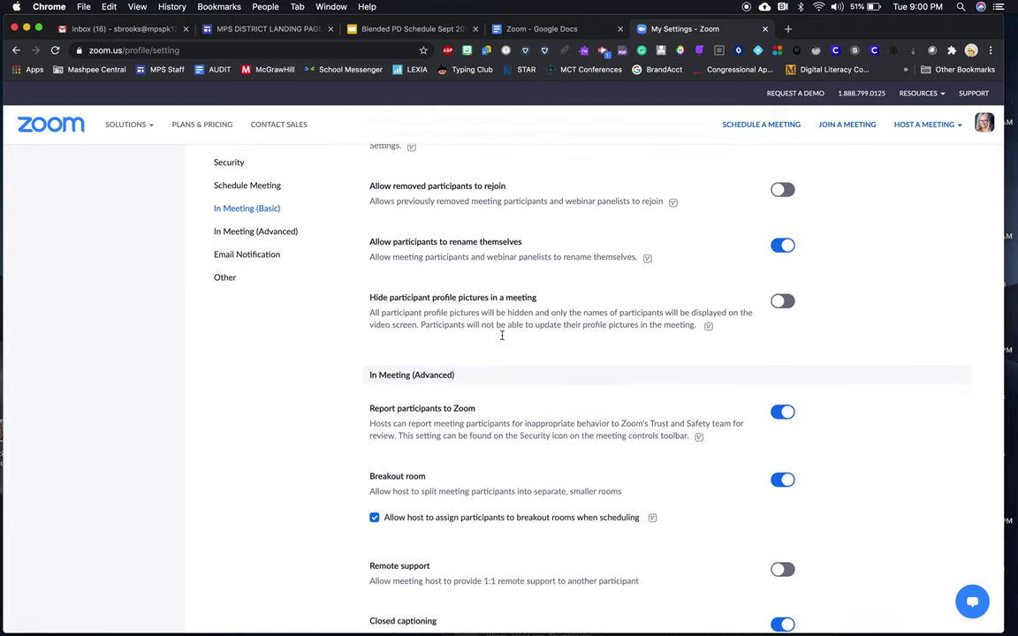
{"action": "scroll", "coordinate": [502, 339], "scroll_direction": "down", "scroll_amount": 3}
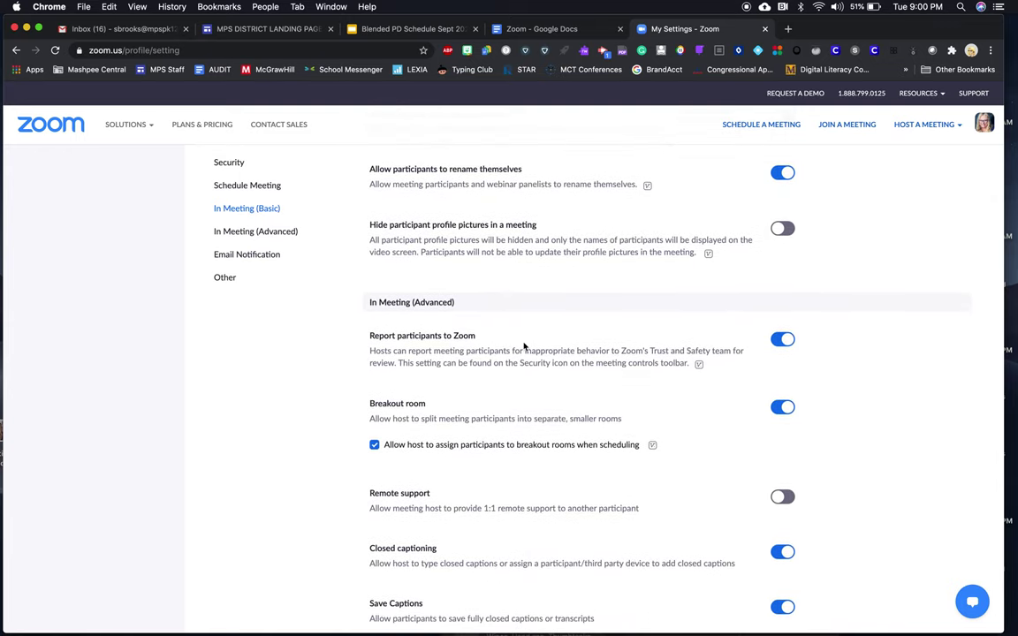
Look through the In Meeting (Advanced), Email Notification and Other settings, then return to the Security section at the start of the page.
{"action": "scroll", "coordinate": [524, 347], "scroll_direction": "down", "scroll_amount": 5}
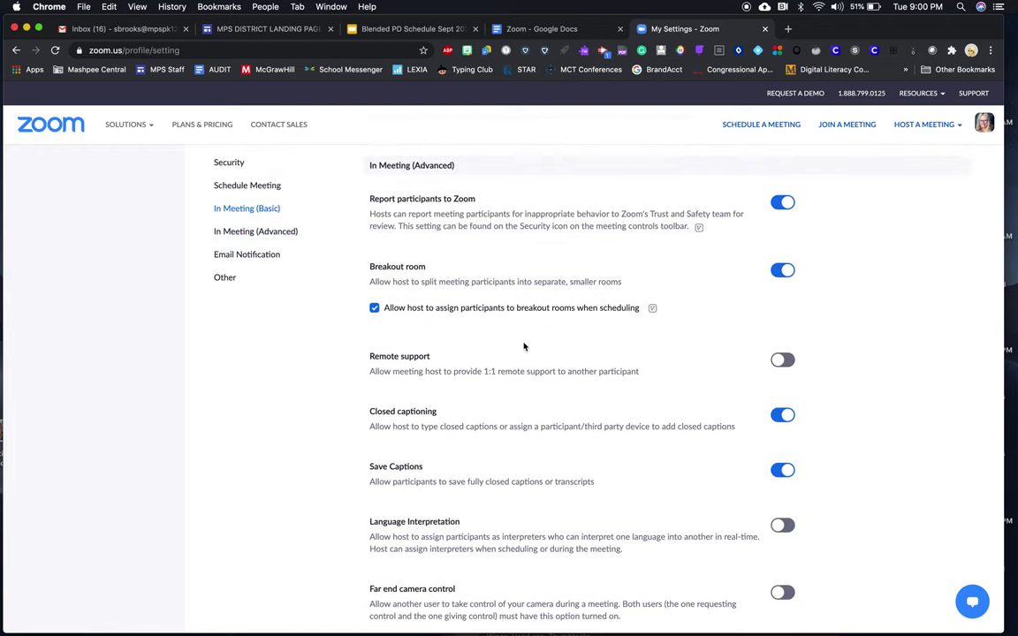
{"action": "scroll", "coordinate": [524, 346], "scroll_direction": "down", "scroll_amount": 10}
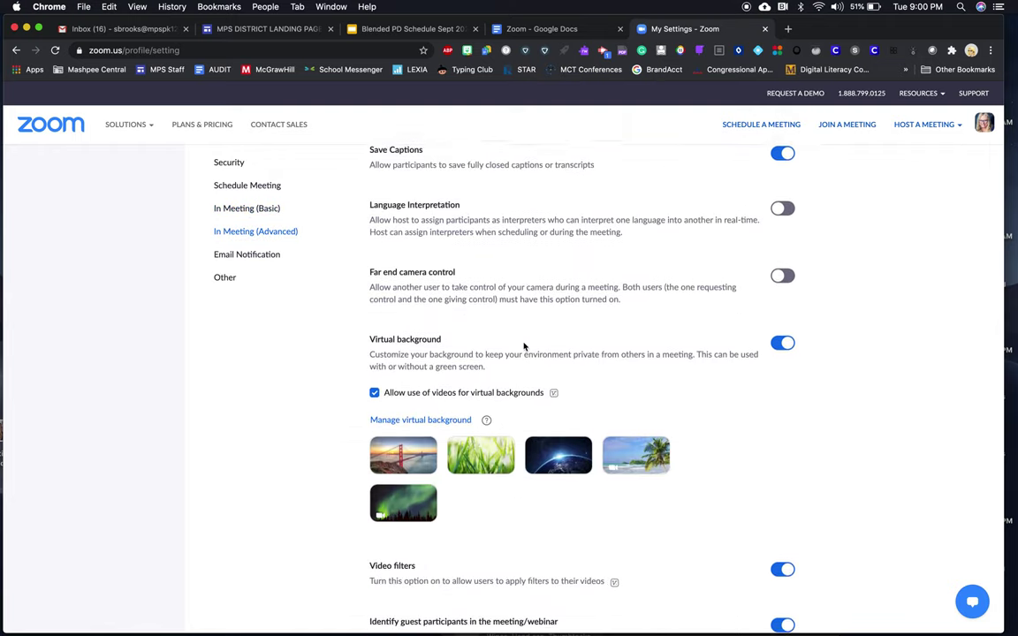
{"action": "scroll", "coordinate": [524, 346], "scroll_direction": "down", "scroll_amount": 14}
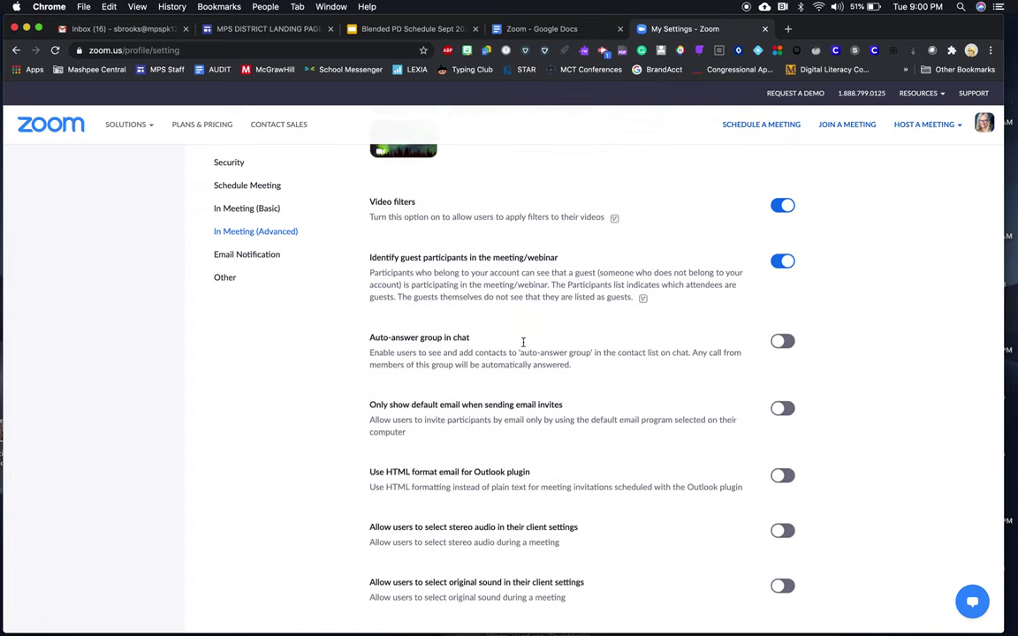
{"action": "scroll", "coordinate": [523, 346], "scroll_direction": "down", "scroll_amount": 10}
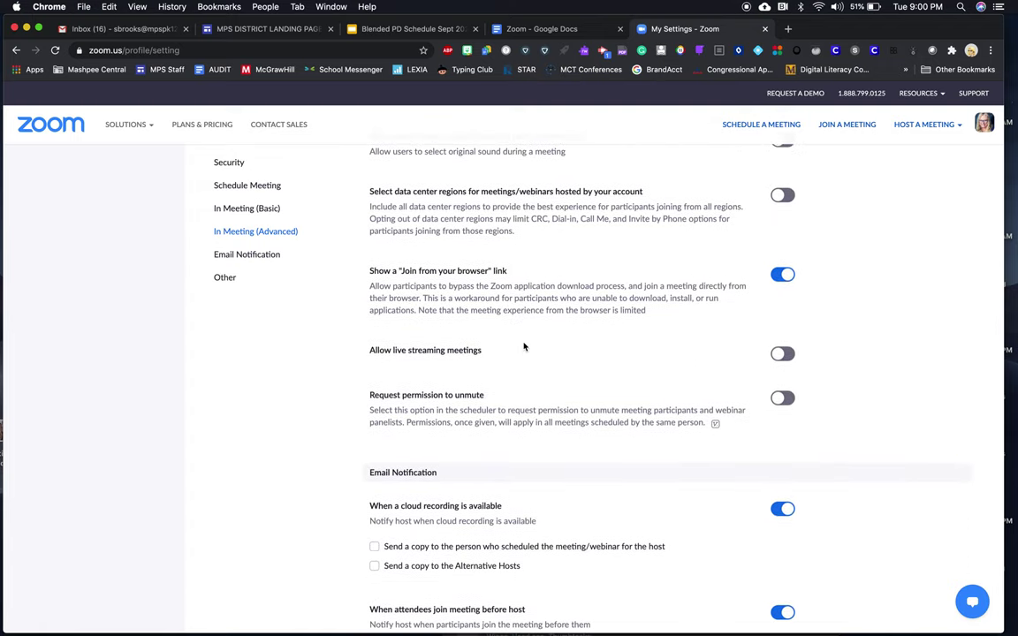
{"action": "scroll", "coordinate": [524, 344], "scroll_direction": "down", "scroll_amount": 5}
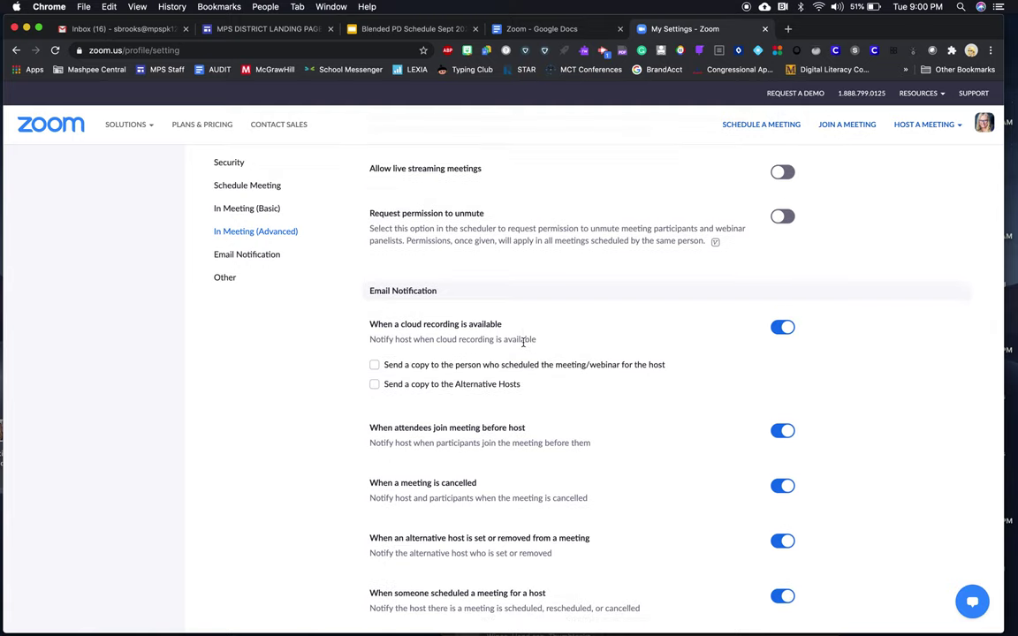
{"action": "scroll", "coordinate": [524, 346], "scroll_direction": "down", "scroll_amount": 13}
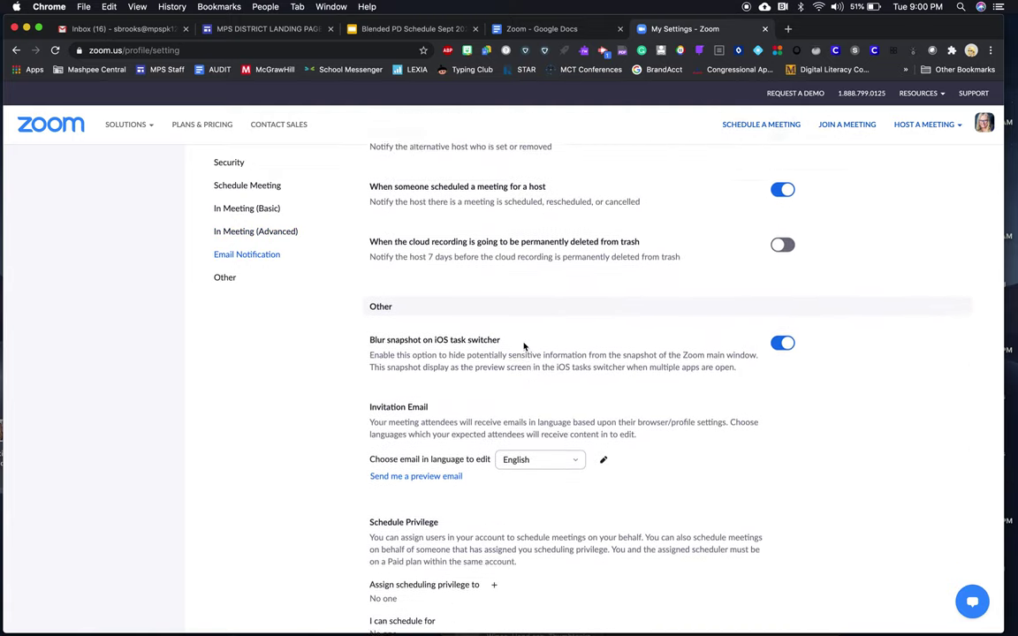
{"action": "scroll", "coordinate": [524, 346], "scroll_direction": "down", "scroll_amount": 7}
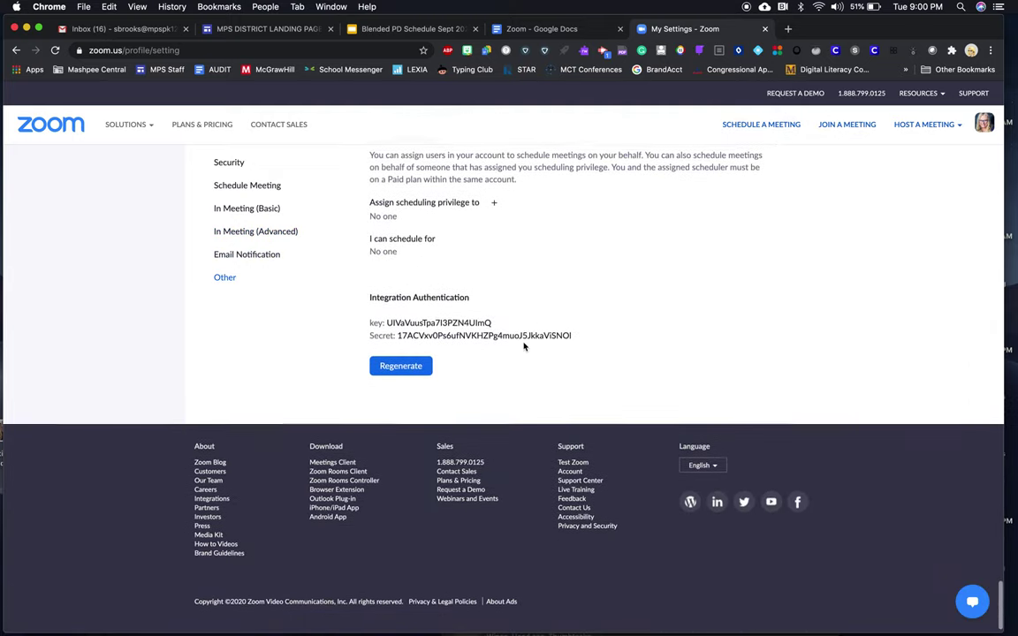
{"action": "scroll", "coordinate": [523, 346], "scroll_direction": "up", "scroll_amount": 20}
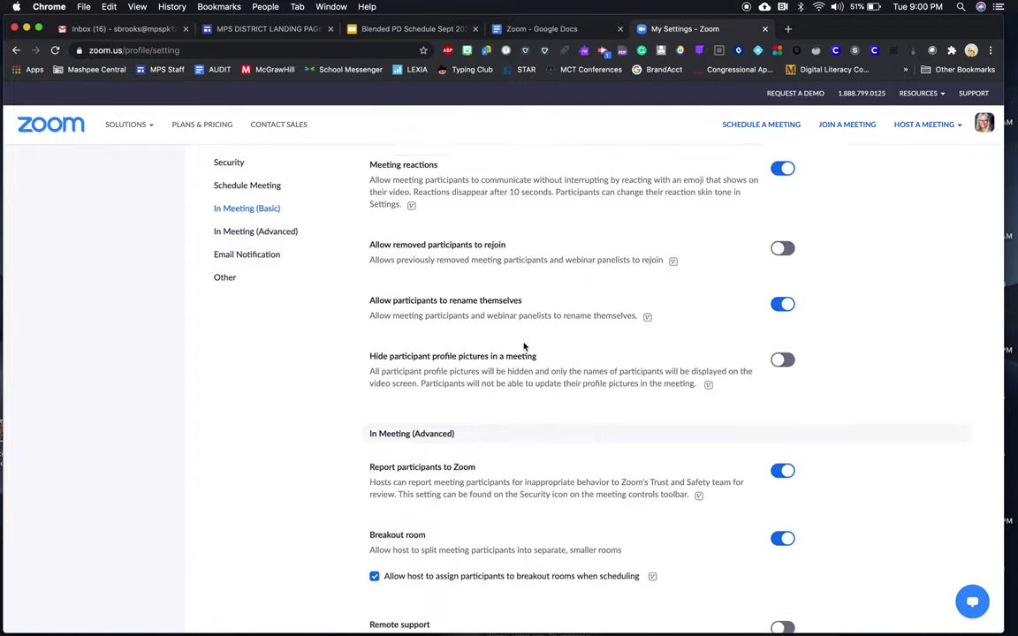
{"action": "scroll", "coordinate": [524, 347], "scroll_direction": "up", "scroll_amount": 20}
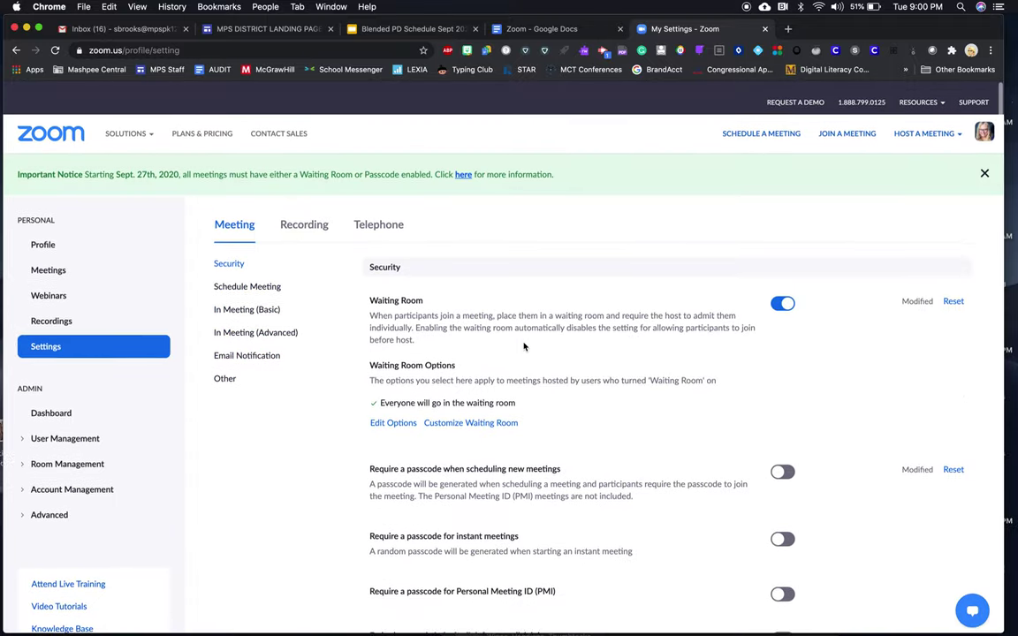